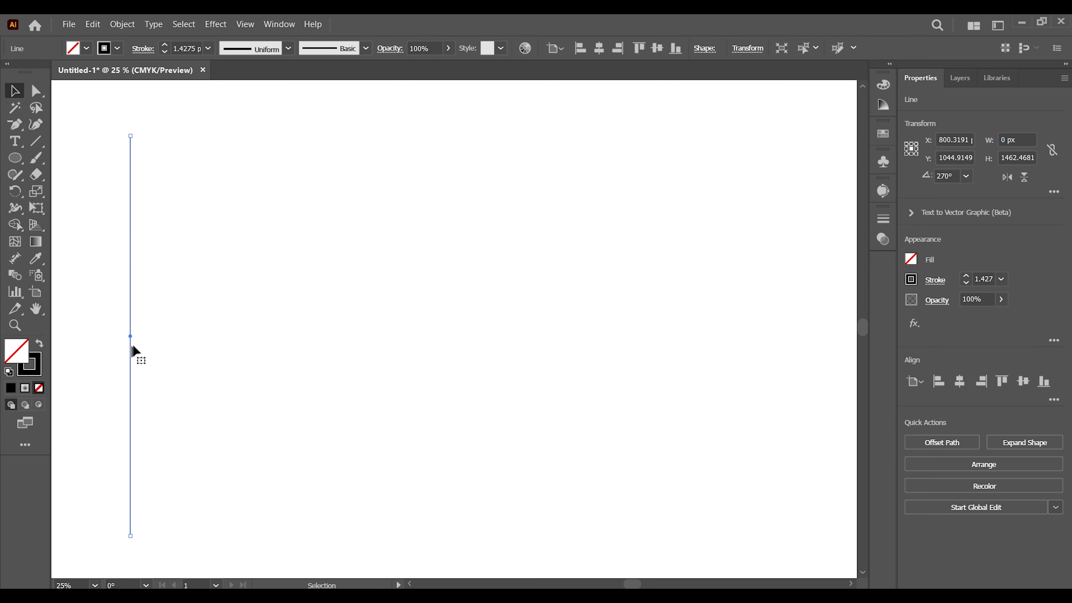
Step: Copy the vertical line sideways by about 47 px and repeat the transform to make a row of 12 evenly spaced lines
{"action": "left_click_drag", "start_coordinate": [129, 336], "coordinate": [141, 337]}
{"action": "key", "text": "d"}
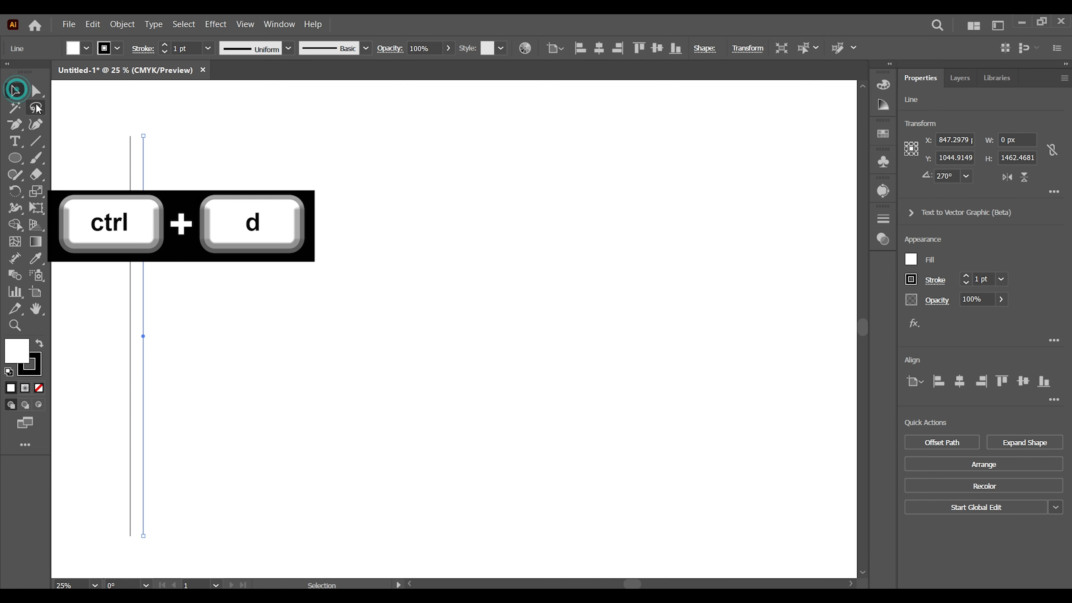
{"action": "key", "text": "ctrl+d"}
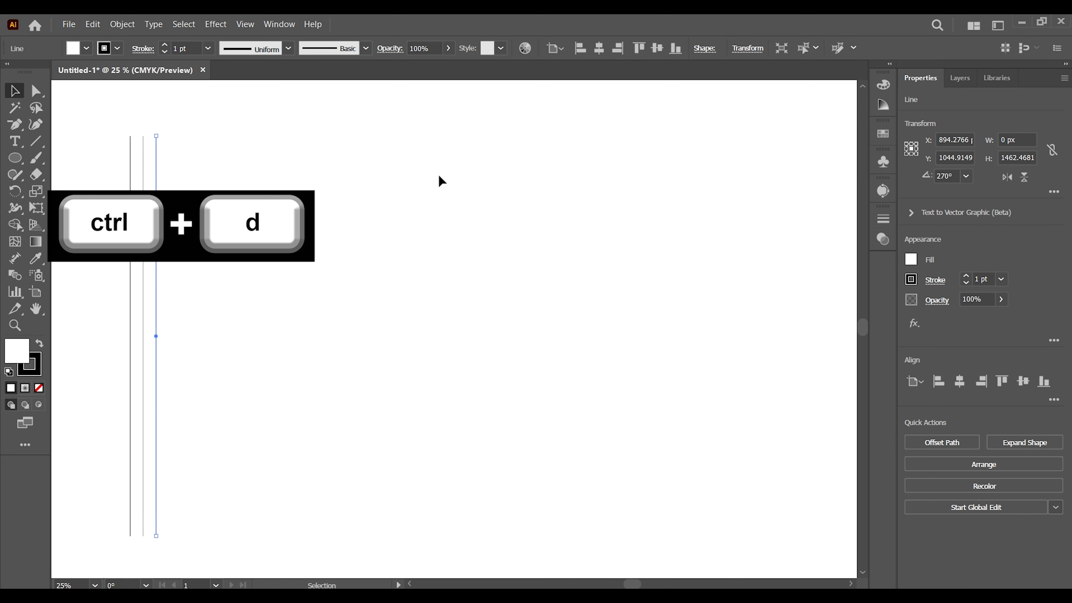
{"action": "key", "text": "ctrl+d"}
{"action": "key", "text": "ctrl+d"}
{"action": "key", "text": "ctrl+d"}
{"action": "key", "text": "ctrl+d"}
{"action": "key", "text": "ctrl+d"}
{"action": "key", "text": "ctrl+d"}
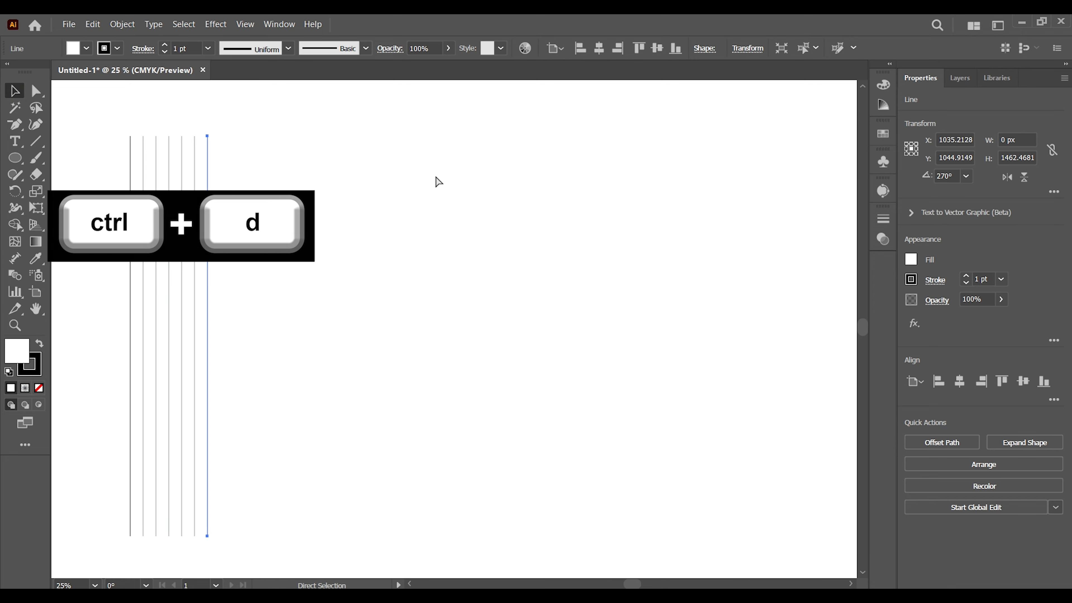
{"action": "key", "text": "ctrl+d"}
{"action": "key", "text": "ctrl+d"}
{"action": "key", "text": "ctrl+d"}
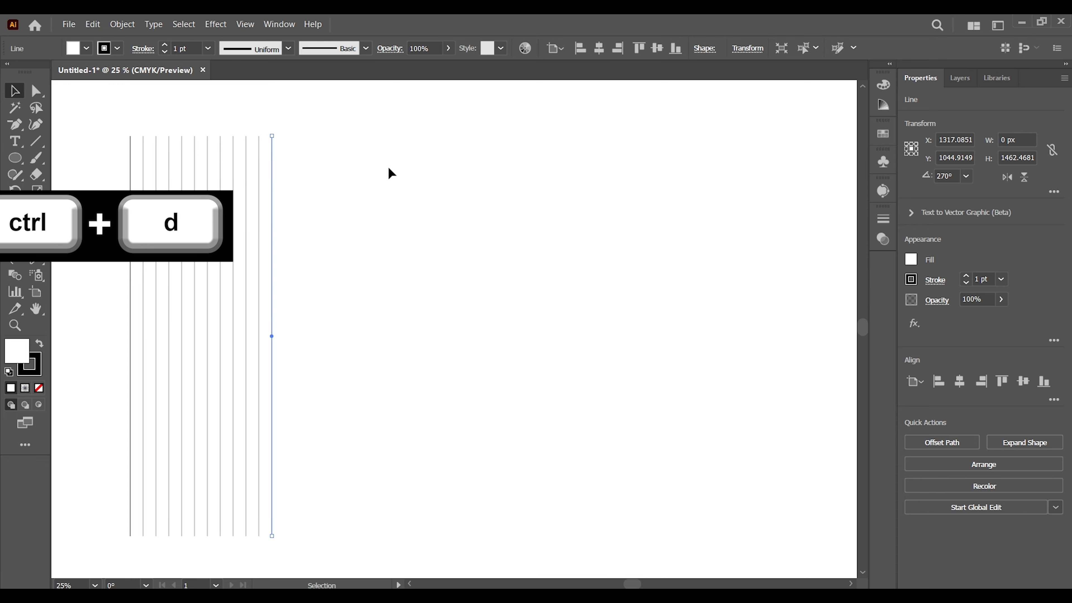
Step: Group all the vertical lines and center the group horizontally and vertically on the artboard
{"action": "left_click_drag", "start_coordinate": [369, 243], "coordinate": [369, 243]}
{"action": "right_click", "coordinate": [263, 244]}
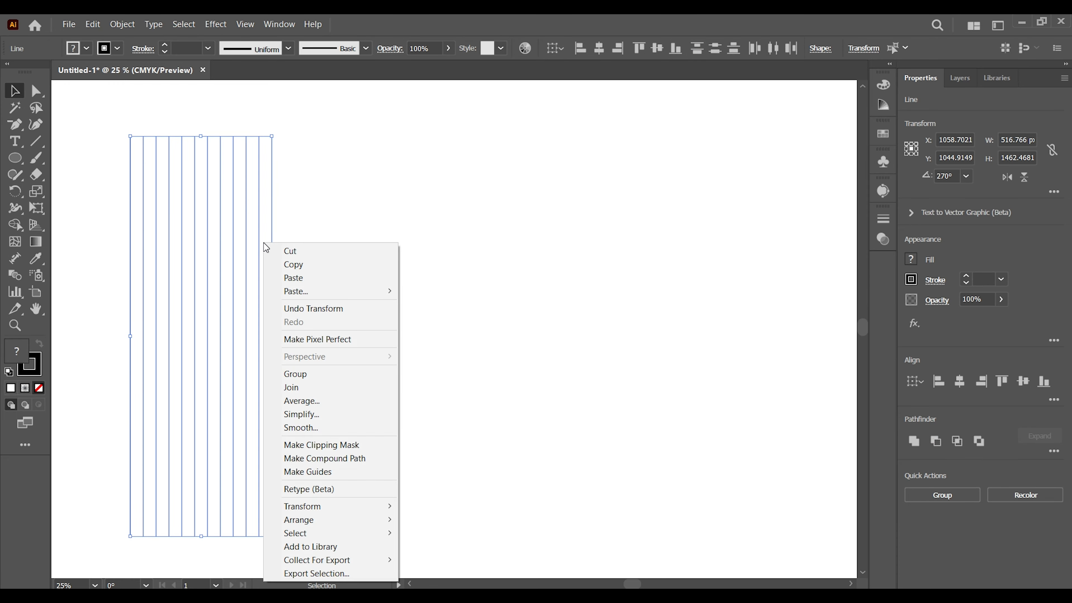
{"action": "left_click", "coordinate": [312, 373]}
{"action": "left_click", "coordinate": [959, 381]}
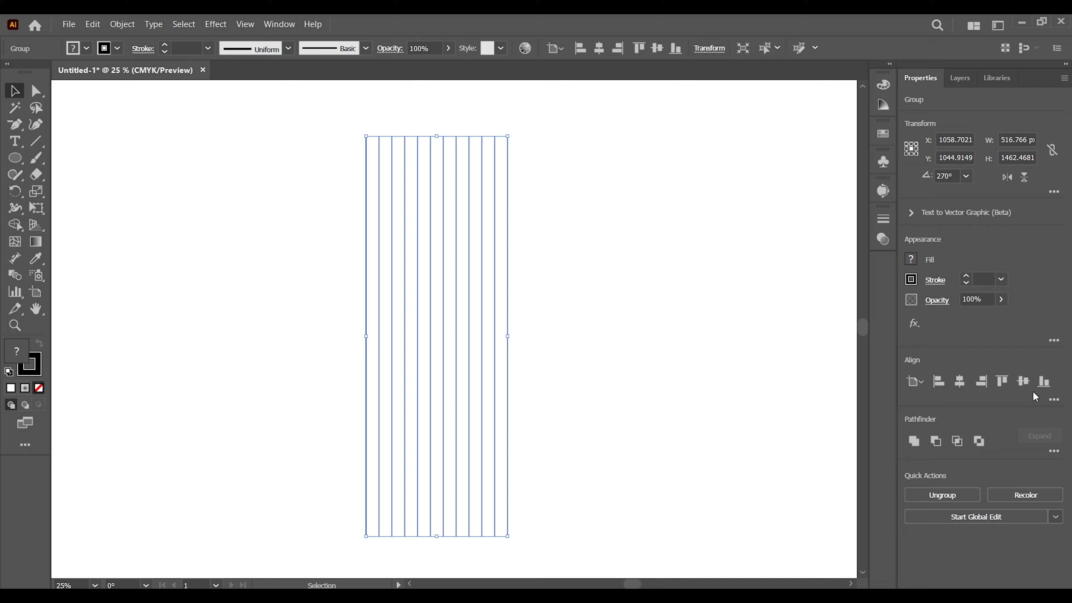
{"action": "left_click", "coordinate": [1028, 384]}
Step: Create a copy of the line group rotated 90° to form a crossing grid
{"action": "right_click", "coordinate": [408, 356]}
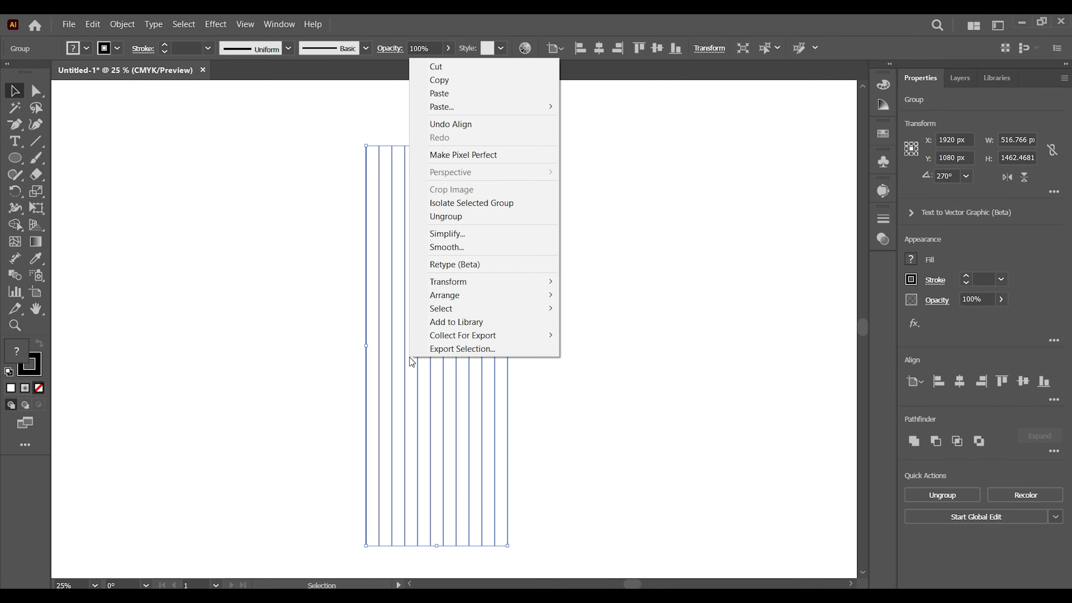
{"action": "mouse_move", "coordinate": [454, 283]}
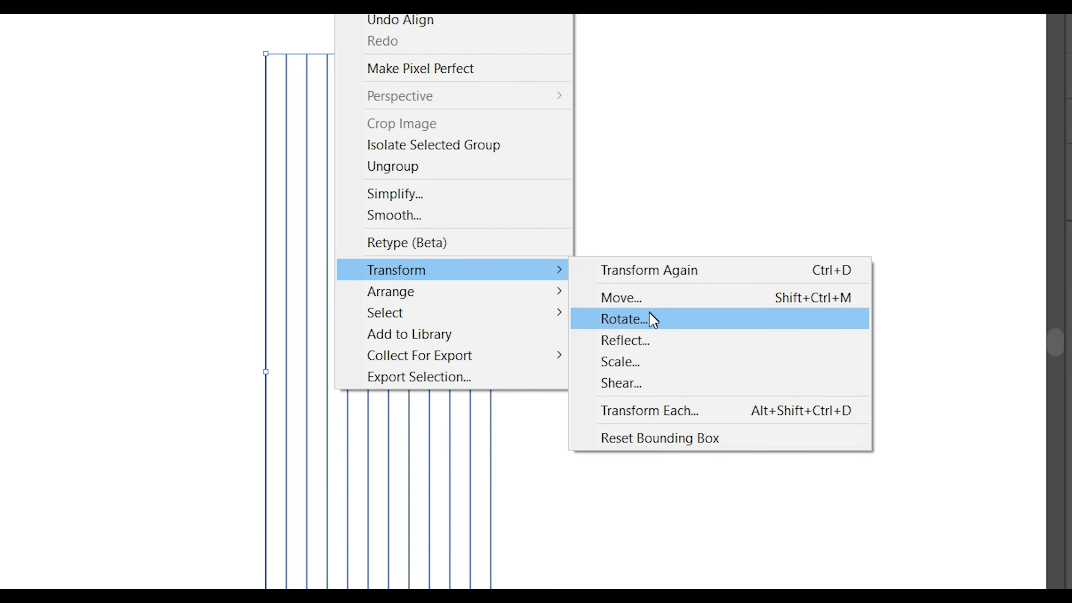
{"action": "left_click", "coordinate": [653, 320]}
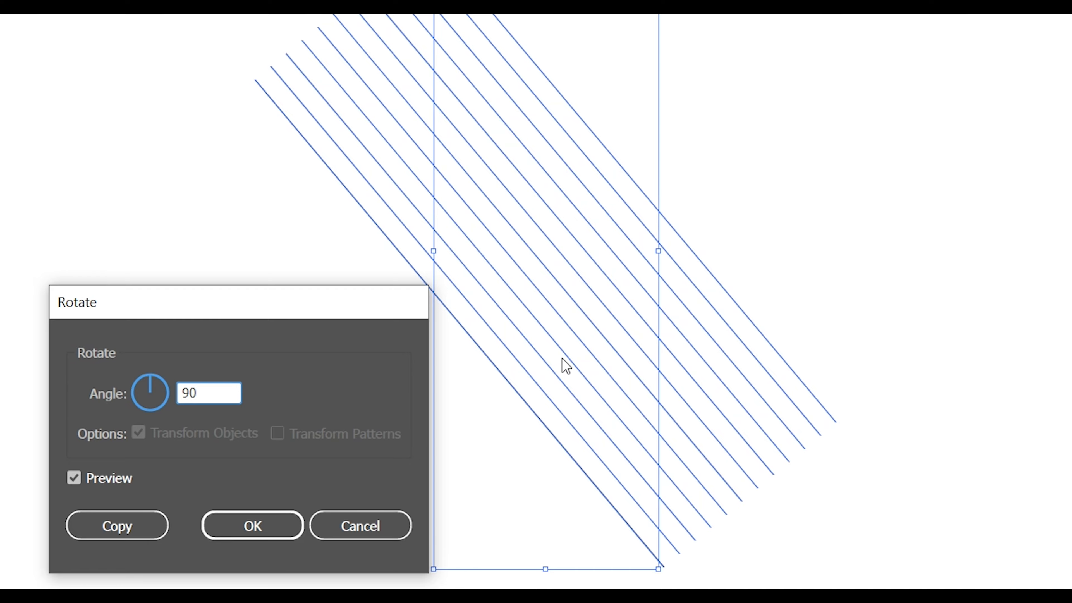
{"action": "left_click", "coordinate": [120, 528]}
{"action": "left_click", "coordinate": [171, 440]}
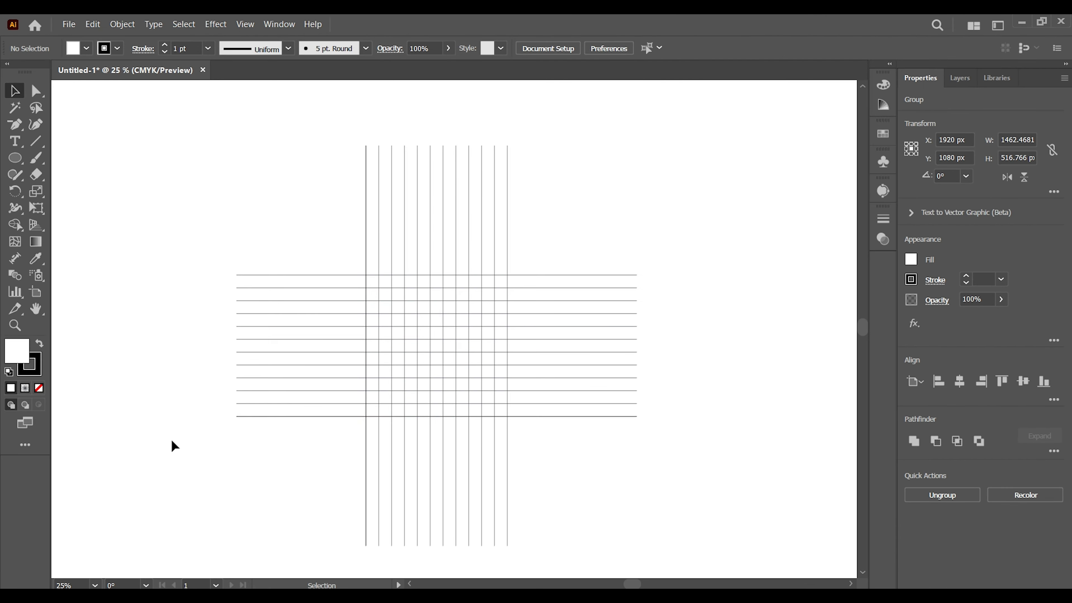
Step: Draw a circle about 470 px in diameter with the Ellipse tool, centered on a line intersection near the middle of the grid
{"action": "left_click", "coordinate": [13, 324]}
{"action": "left_click", "coordinate": [366, 321]}
{"action": "left_click", "coordinate": [510, 391]}
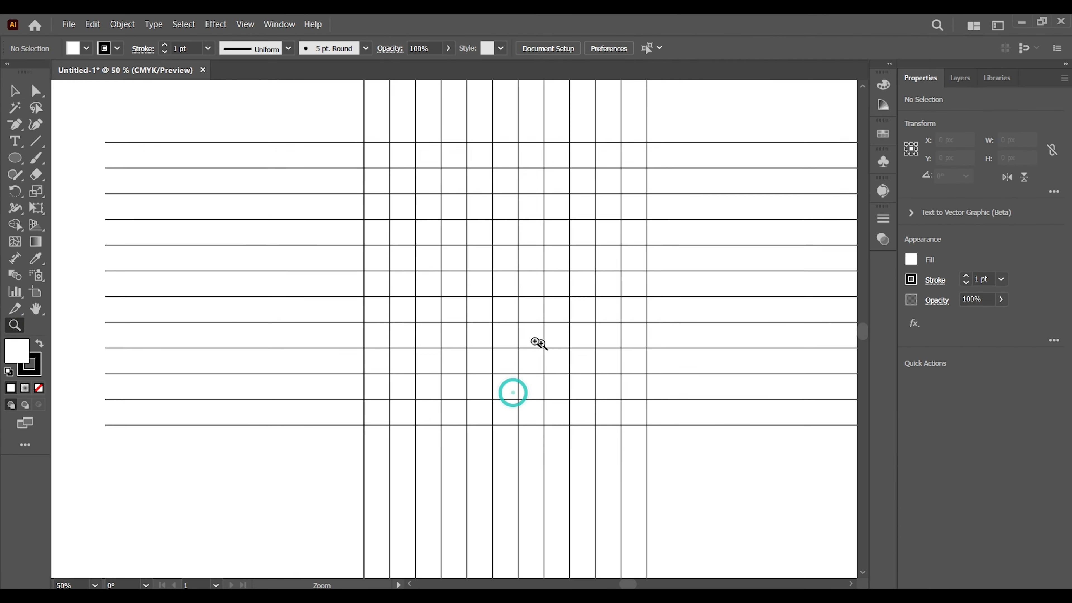
{"action": "left_click", "coordinate": [520, 335]}
{"action": "key", "text": "v"}
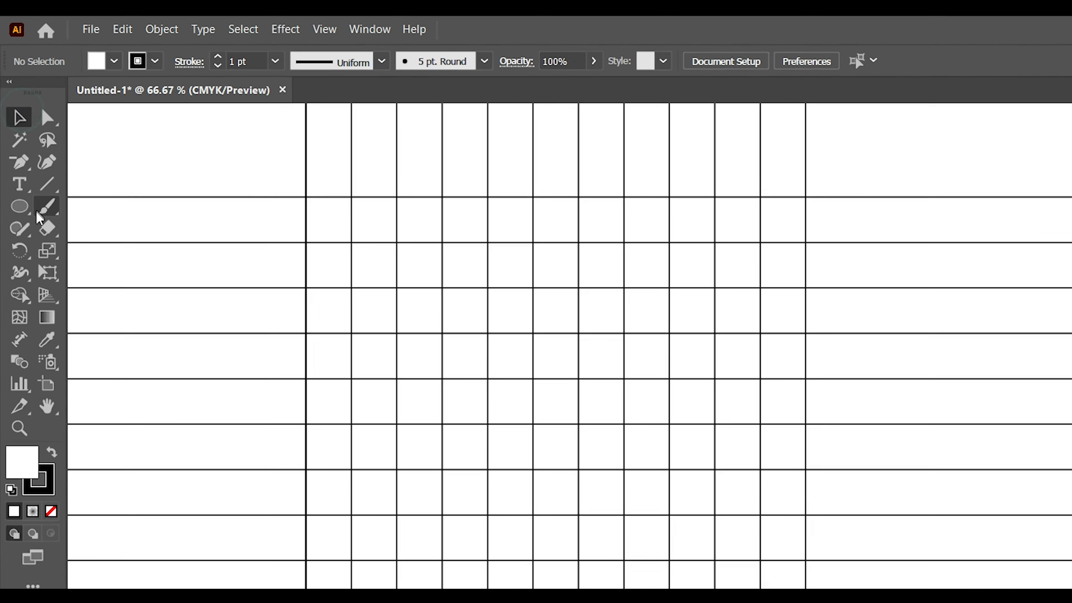
{"action": "left_click", "coordinate": [19, 206]}
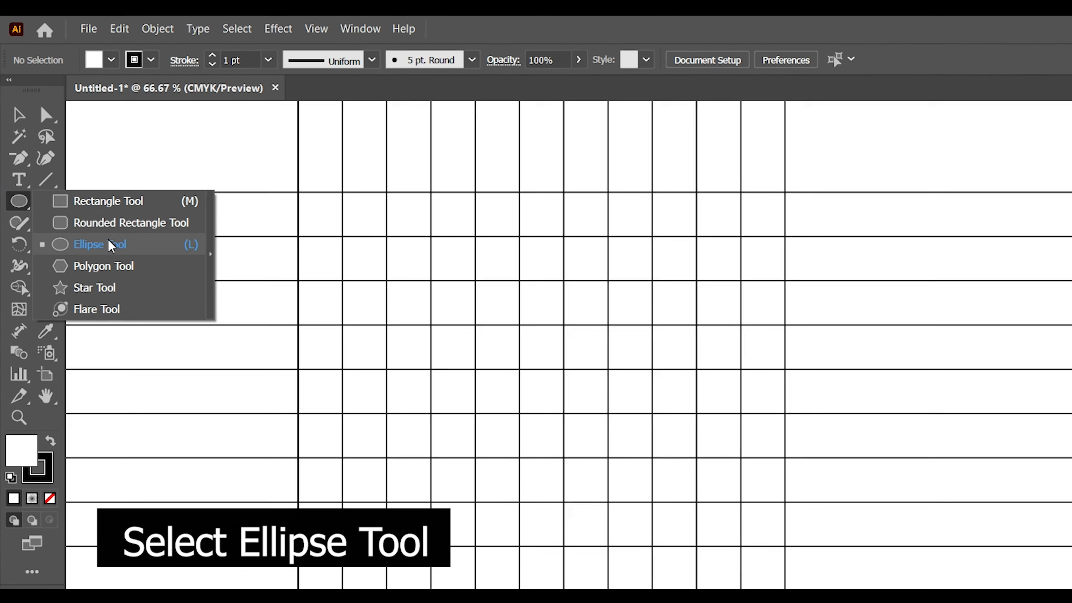
{"action": "left_click", "coordinate": [111, 247]}
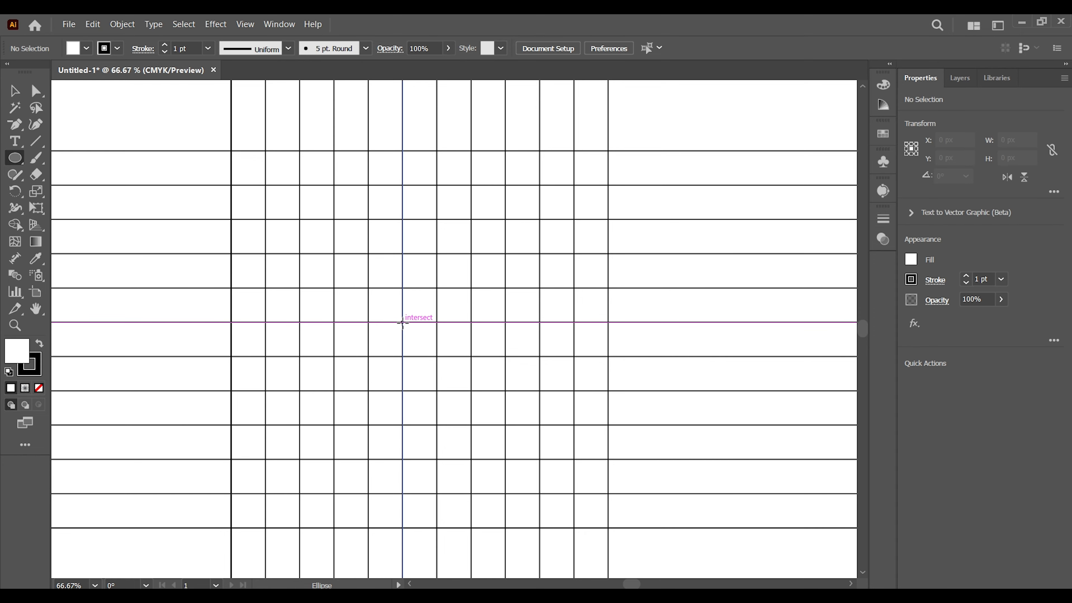
{"action": "left_click_drag", "start_coordinate": [403, 322], "coordinate": [514, 495]}
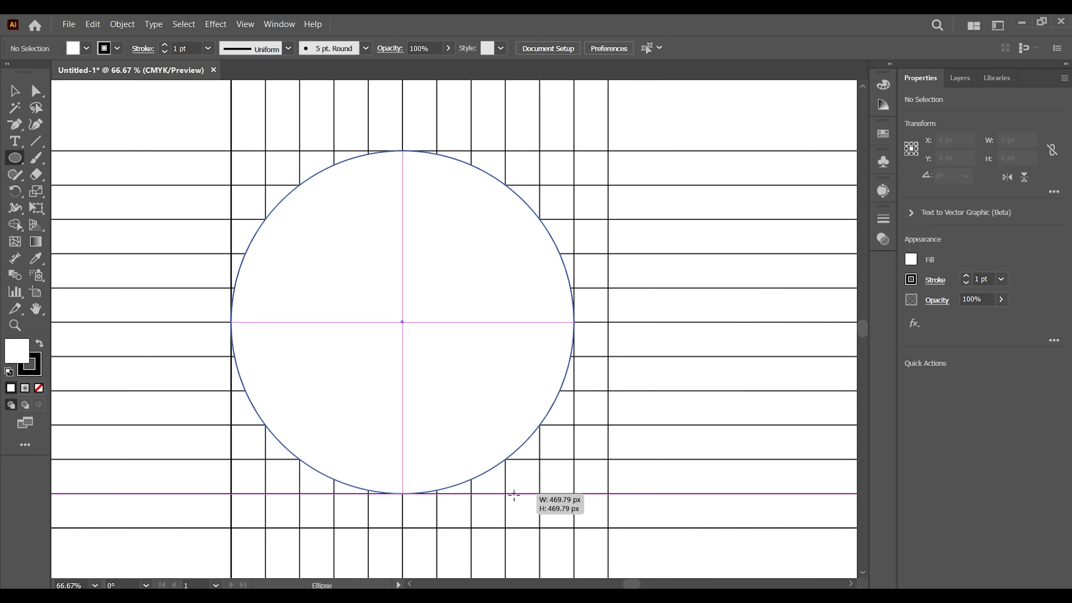
{"action": "left_click_drag", "start_coordinate": [514, 495], "coordinate": [514, 495]}
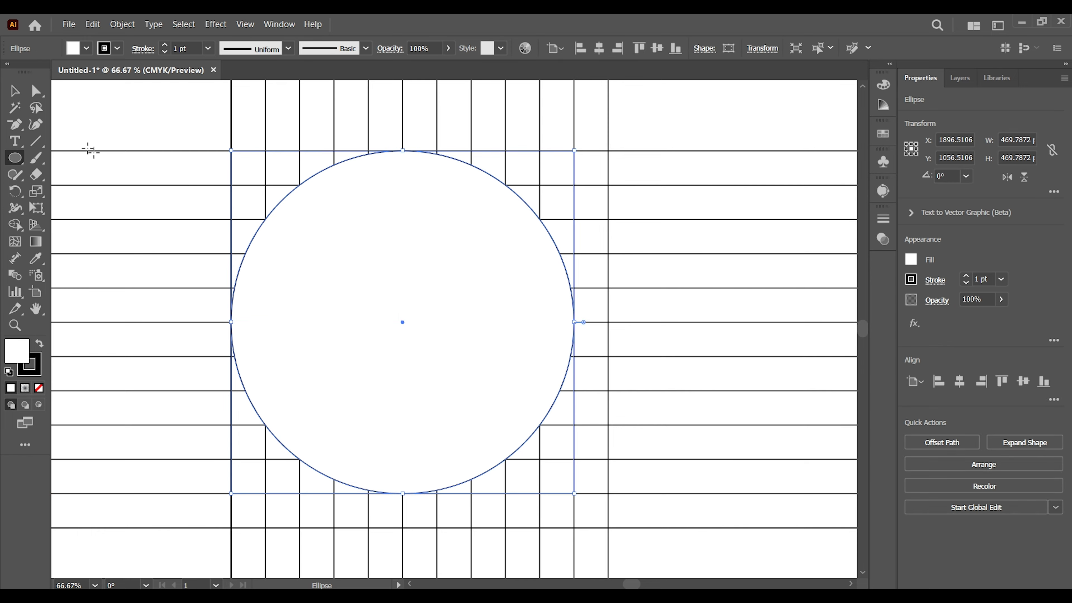
Step: Remove the circle's fill and enlarge it until it spans the full width and height of the crossing grid
{"action": "left_click", "coordinate": [16, 90]}
{"action": "left_click", "coordinate": [83, 48]}
{"action": "left_click", "coordinate": [8, 73]}
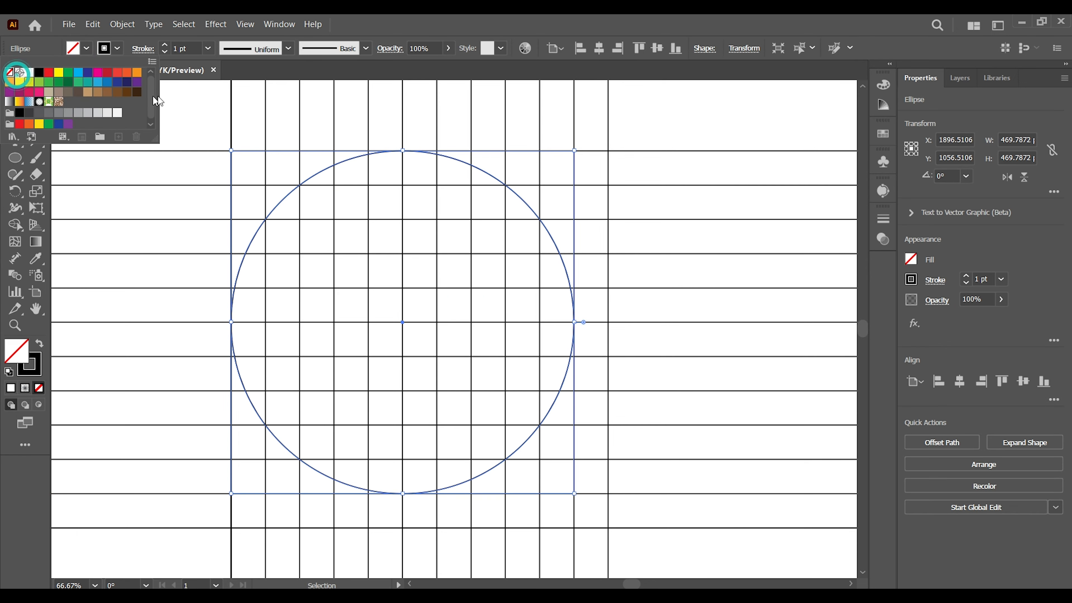
{"action": "left_click", "coordinate": [187, 104]}
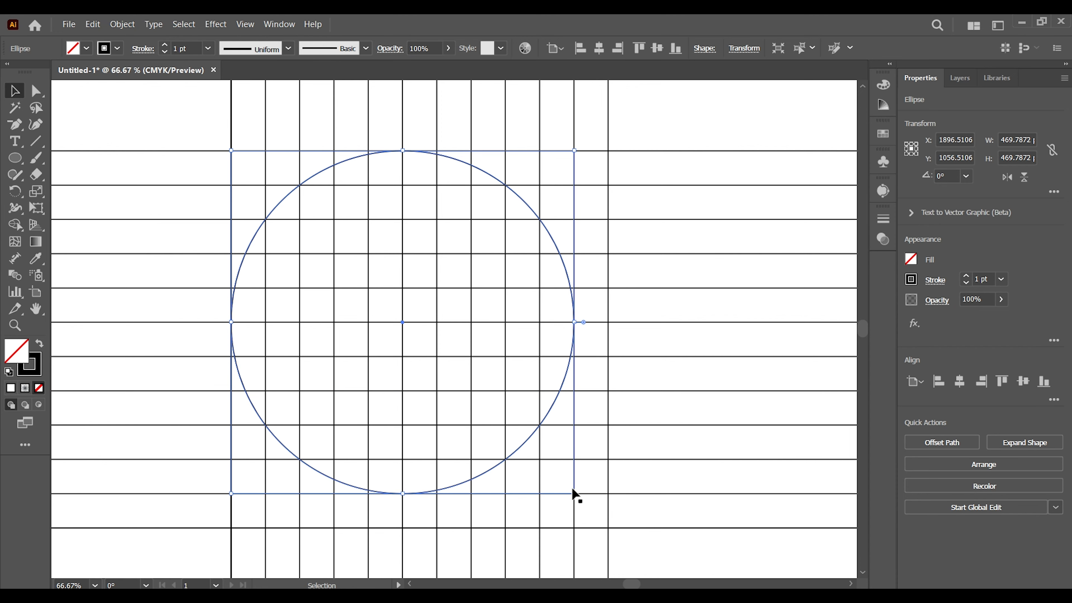
{"action": "left_click_drag", "start_coordinate": [574, 494], "coordinate": [611, 527]}
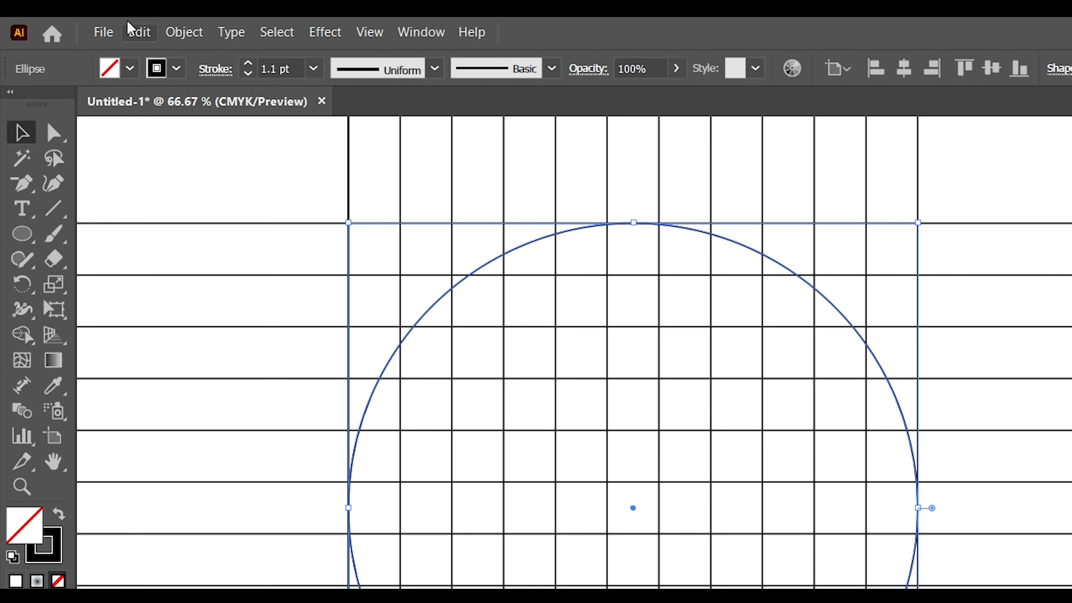
Step: Duplicate the outer circle in place and shrink the copy concentrically by one grid cell on each side
{"action": "left_click", "coordinate": [93, 24]}
{"action": "left_click", "coordinate": [171, 121]}
{"action": "left_click", "coordinate": [139, 30]}
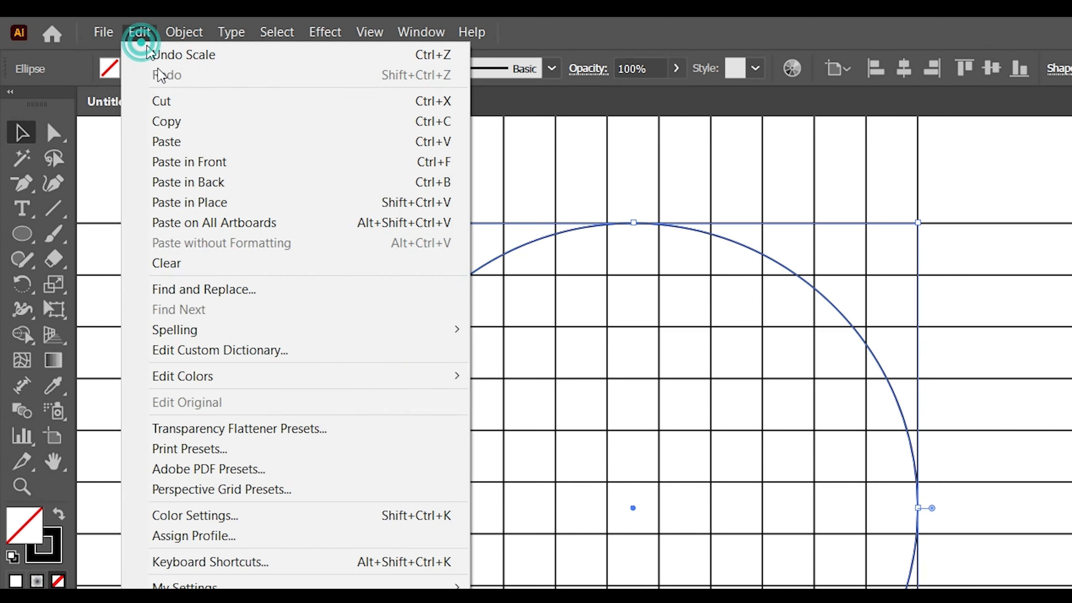
{"action": "left_click", "coordinate": [215, 203]}
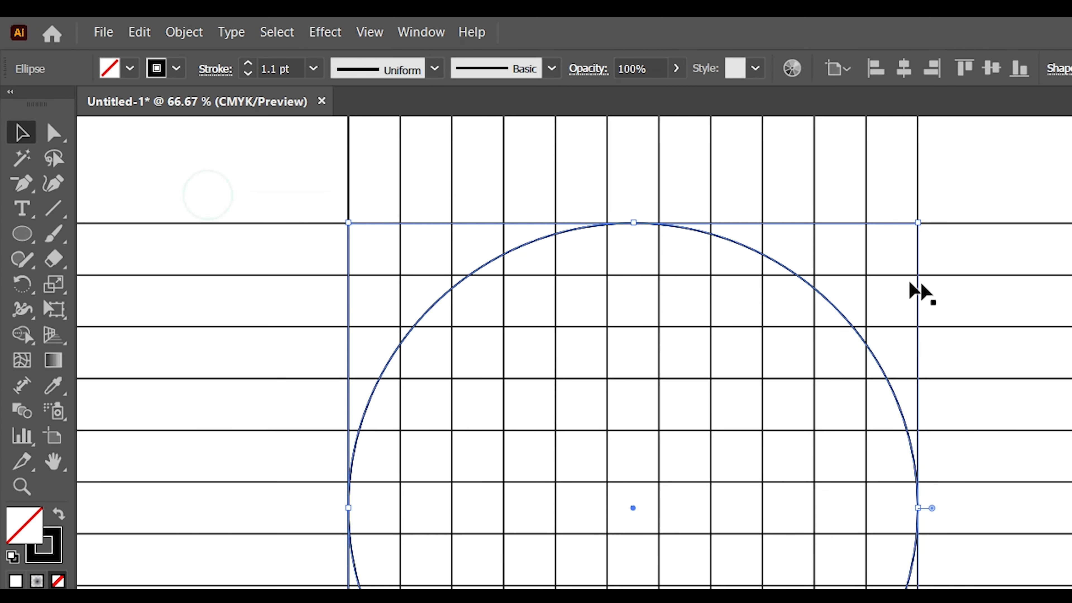
{"action": "left_click_drag", "start_coordinate": [916, 221], "coordinate": [886, 250]}
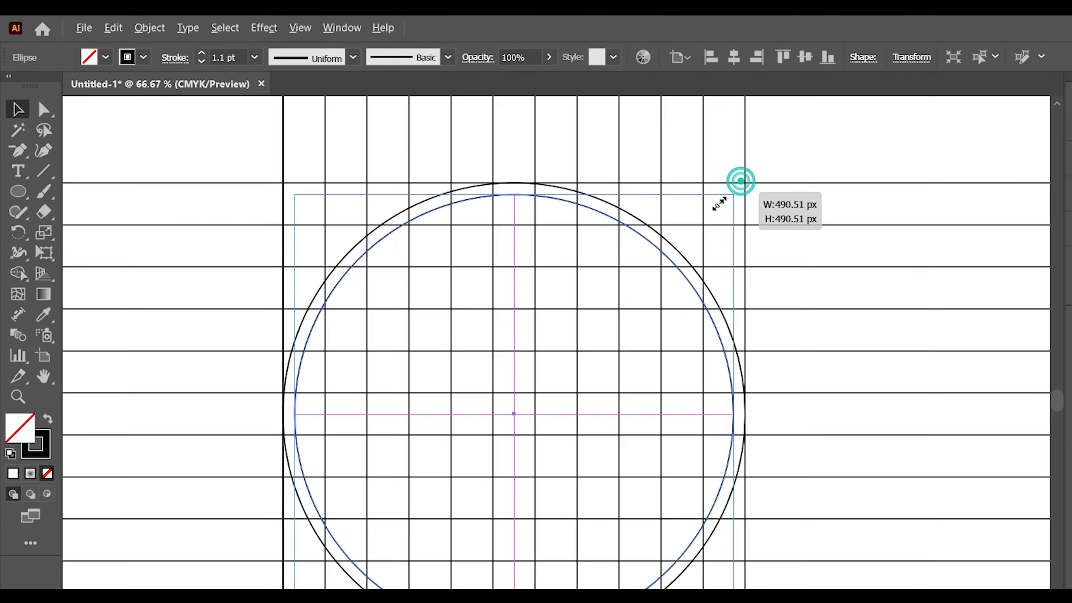
{"action": "left_click_drag", "start_coordinate": [719, 204], "coordinate": [697, 203]}
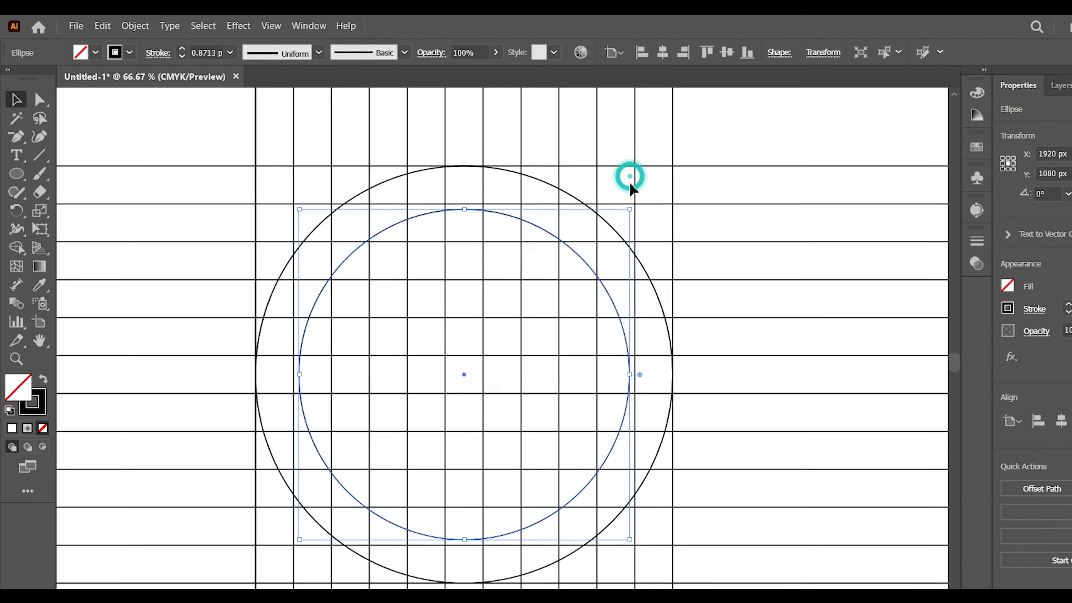
{"action": "mouse_move", "coordinate": [630, 209]}
{"action": "left_mouse_down"}
{"action": "mouse_move", "coordinate": [650, 202]}
{"action": "mouse_move", "coordinate": [673, 166]}
{"action": "left_mouse_up"}
{"action": "left_click_drag", "start_coordinate": [778, 191], "coordinate": [735, 233]}
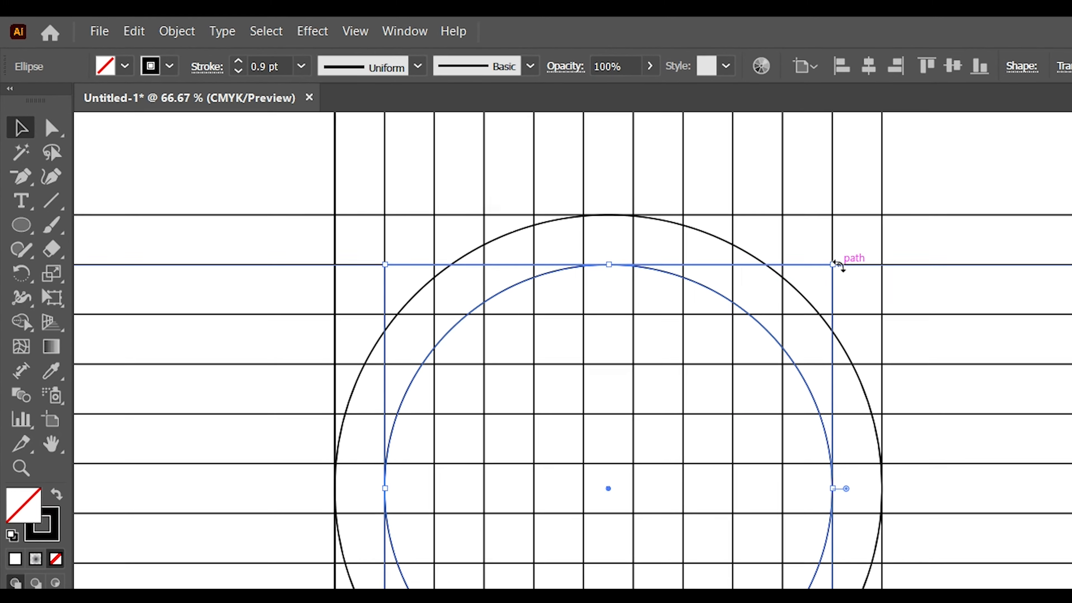
Step: Duplicate the second circle in place and scale the copy concentrically down to about 329 px in diameter
{"action": "left_click", "coordinate": [133, 31]}
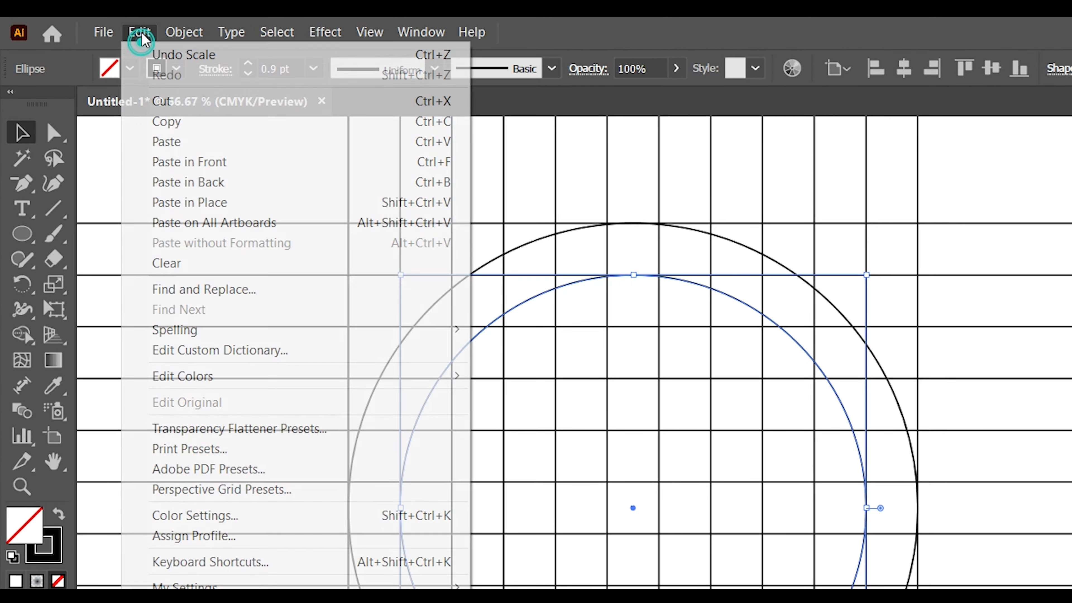
{"action": "left_click", "coordinate": [166, 114]}
{"action": "left_click", "coordinate": [134, 32]}
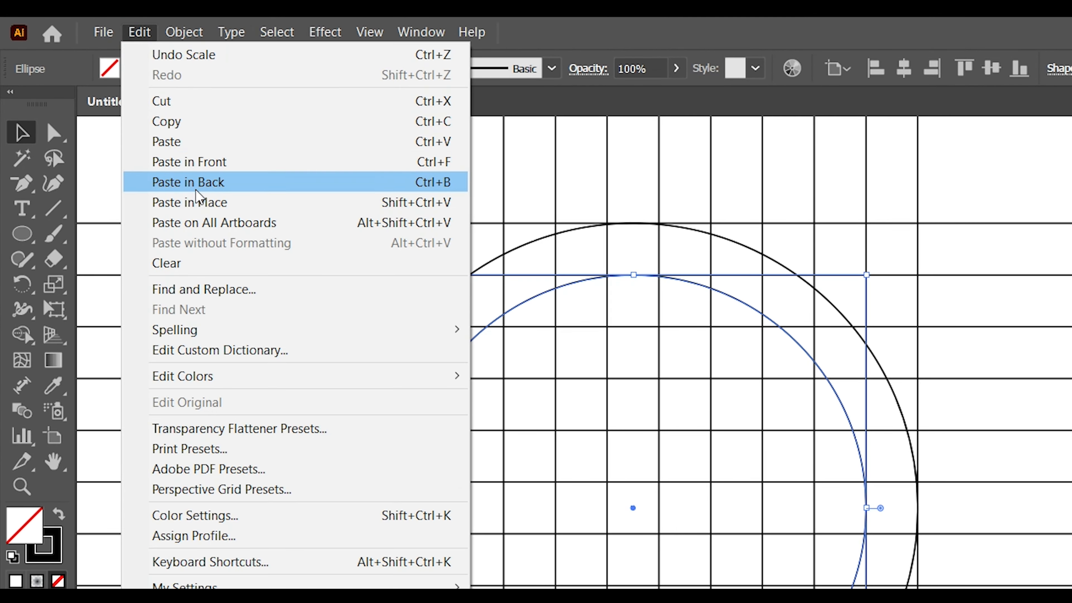
{"action": "left_click", "coordinate": [196, 189]}
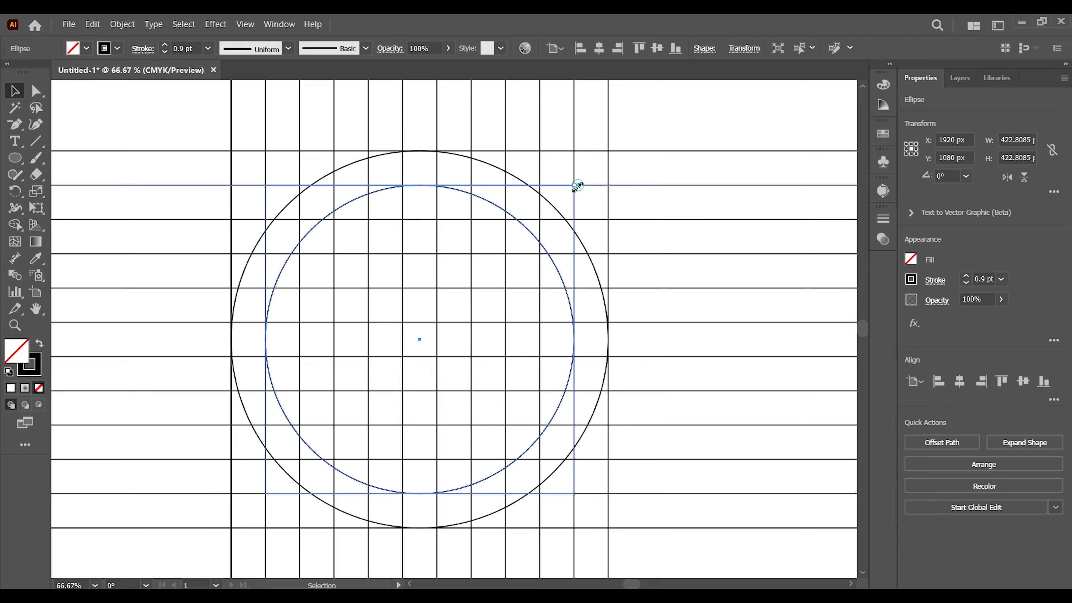
{"action": "left_click_drag", "start_coordinate": [577, 186], "coordinate": [549, 214]}
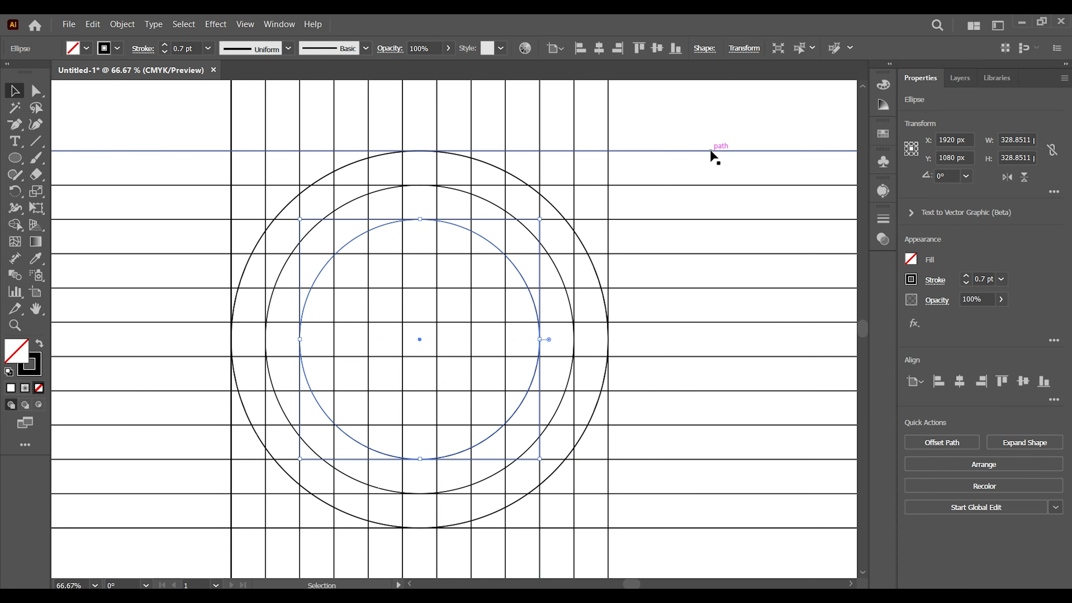
Step: Duplicate the third circle in place and scale the copy concentrically down to about 235 px in diameter
{"action": "left_click", "coordinate": [488, 231]}
{"action": "left_click", "coordinate": [485, 239]}
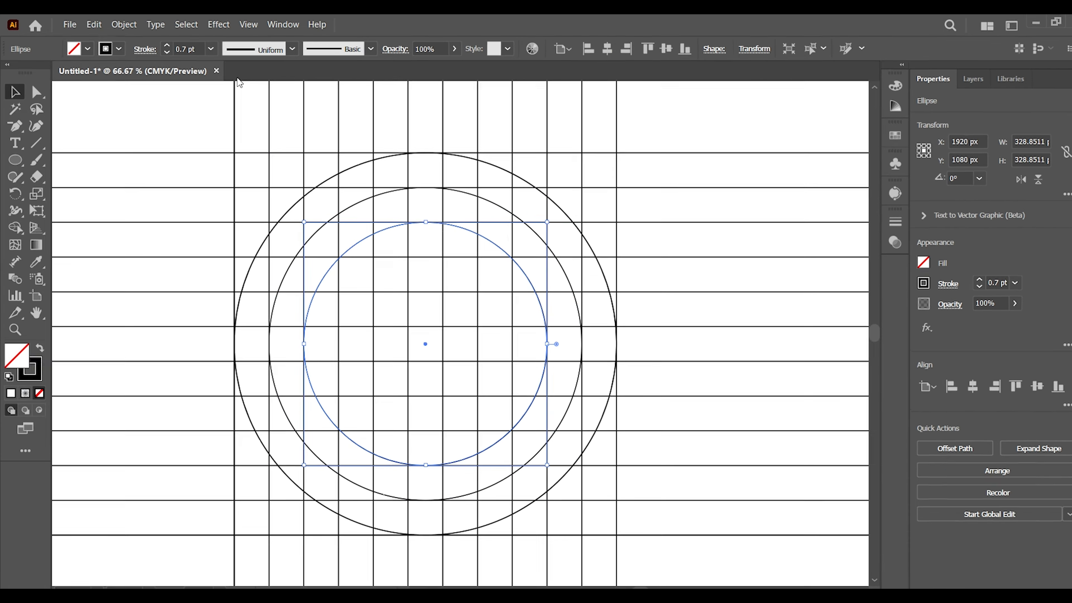
{"action": "left_click", "coordinate": [93, 24]}
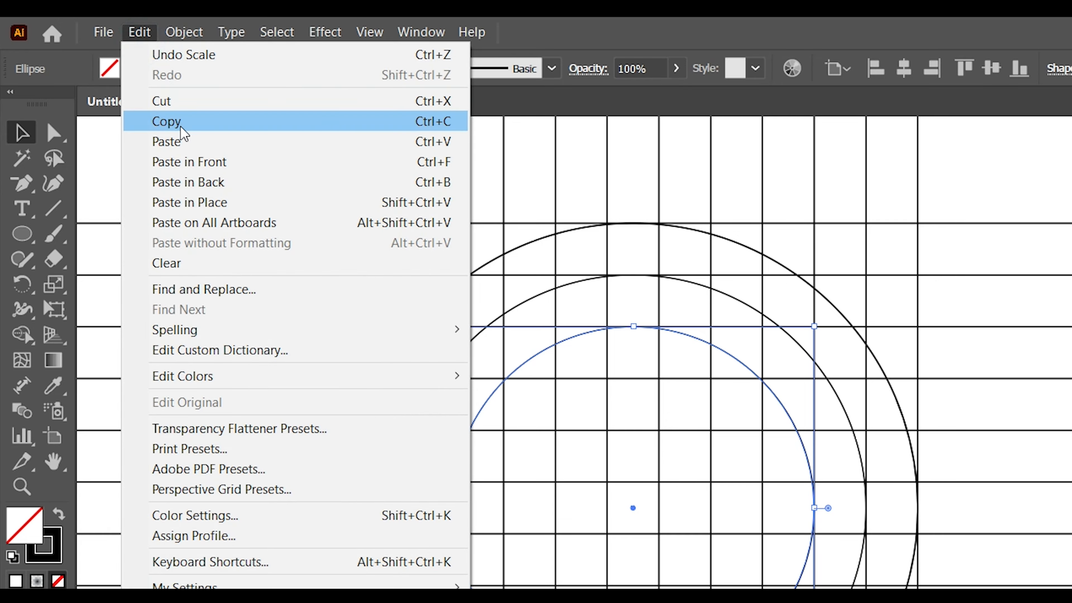
{"action": "left_click", "coordinate": [178, 124]}
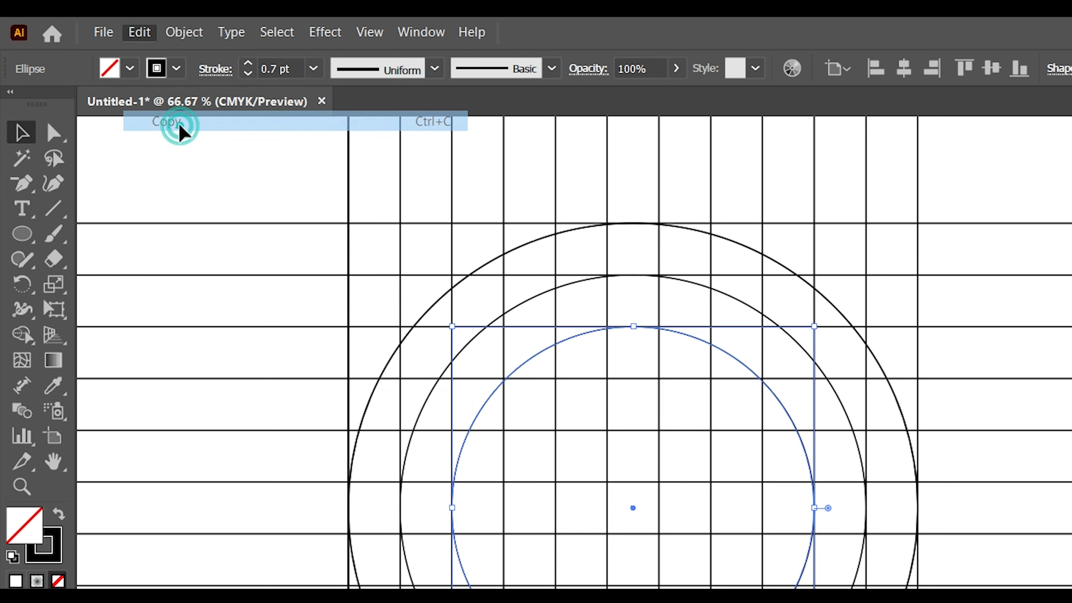
{"action": "left_click", "coordinate": [140, 31]}
{"action": "left_click", "coordinate": [204, 198]}
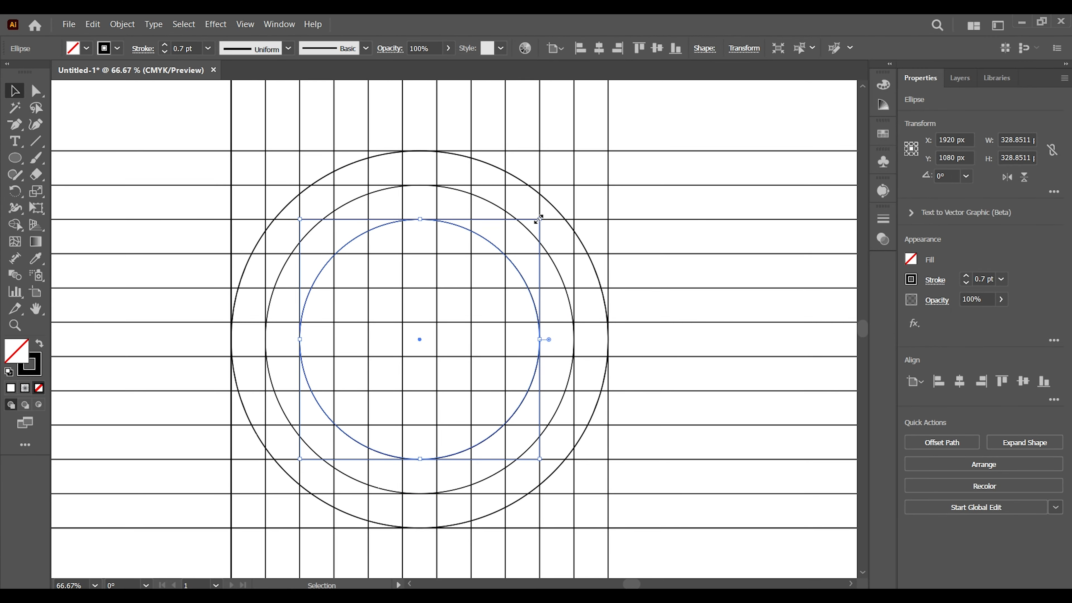
{"action": "left_click_drag", "start_coordinate": [814, 326], "coordinate": [766, 367]}
{"action": "left_click_drag", "start_coordinate": [508, 246], "coordinate": [508, 246]}
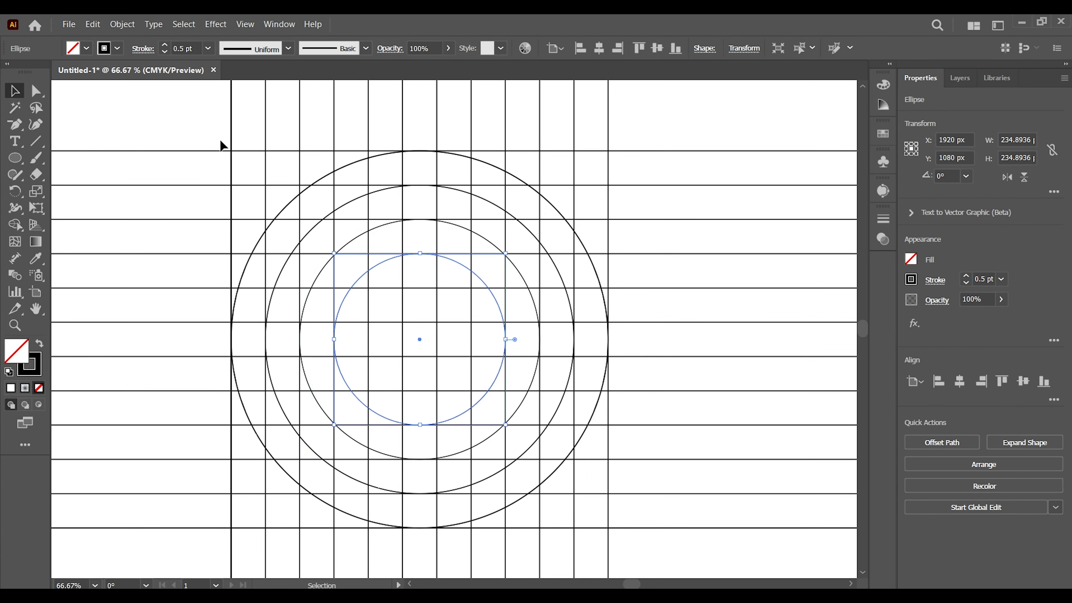
{"action": "left_click", "coordinate": [162, 110]}
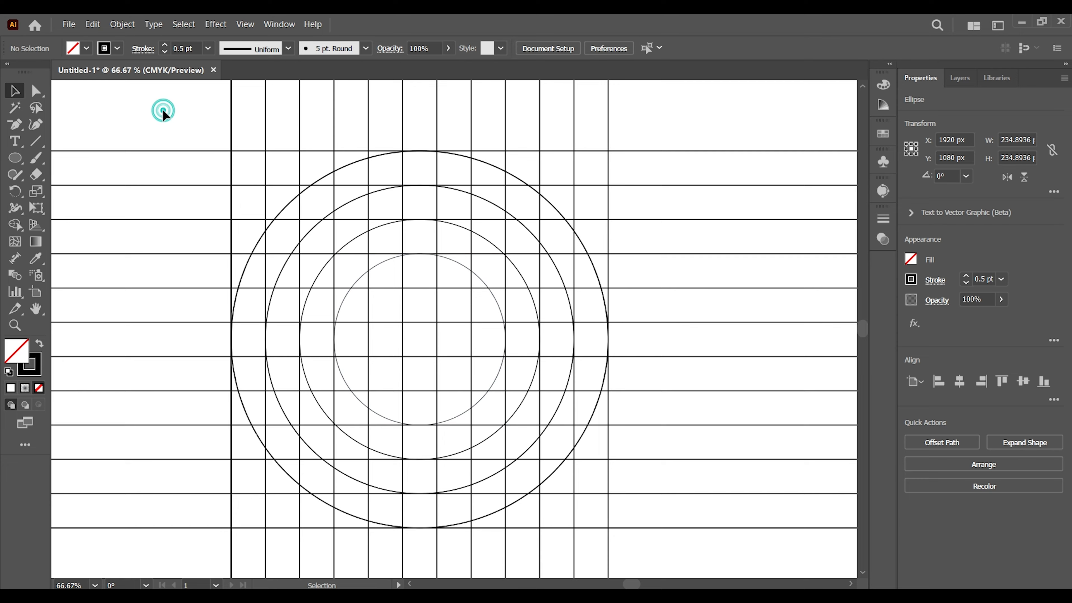
Step: Rotate the group of horizontal lines by 40°
{"action": "left_click", "coordinate": [142, 149]}
{"action": "right_click", "coordinate": [143, 149]}
{"action": "mouse_move", "coordinate": [198, 373]}
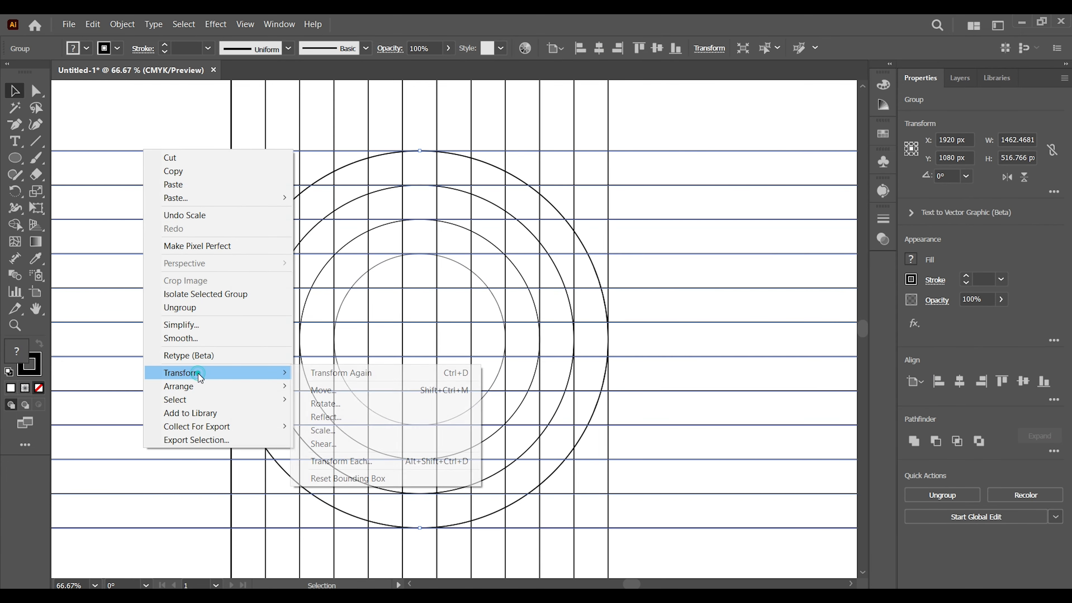
{"action": "left_click", "coordinate": [350, 402]}
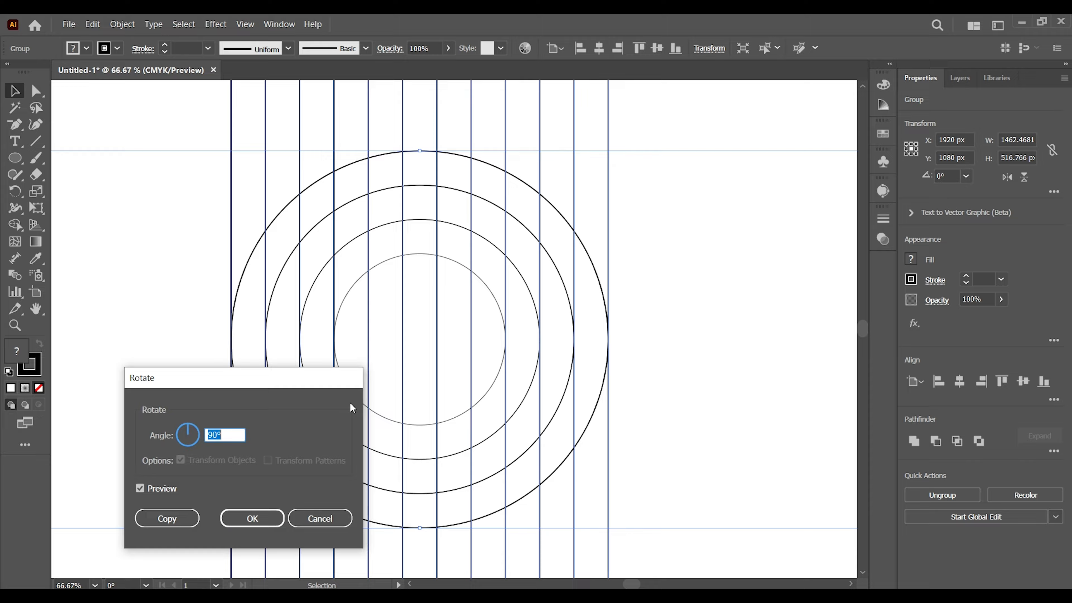
{"action": "type", "text": "40"}
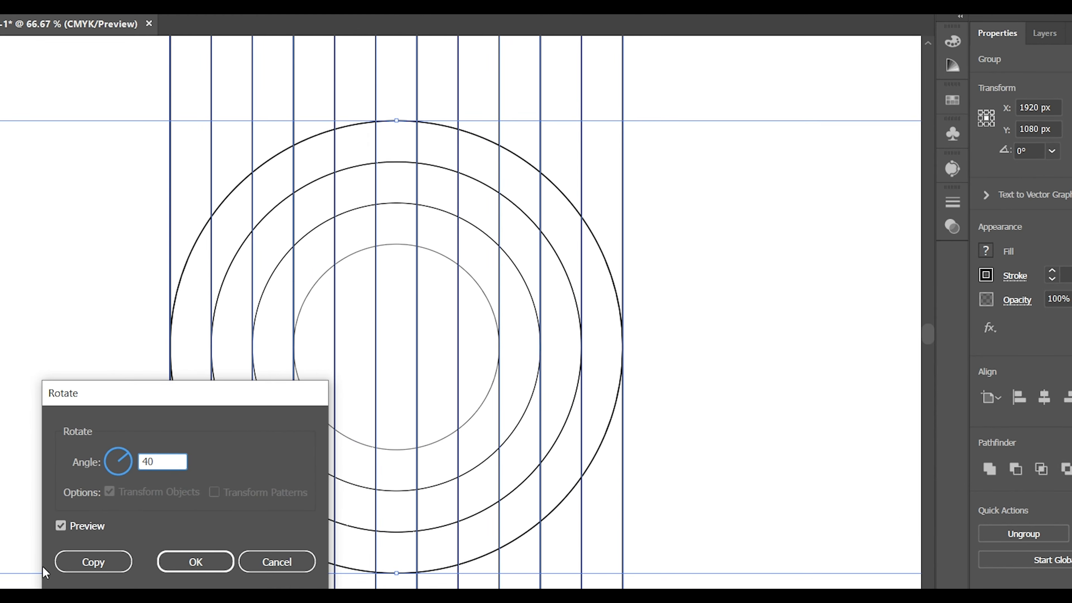
{"action": "left_click", "coordinate": [196, 562]}
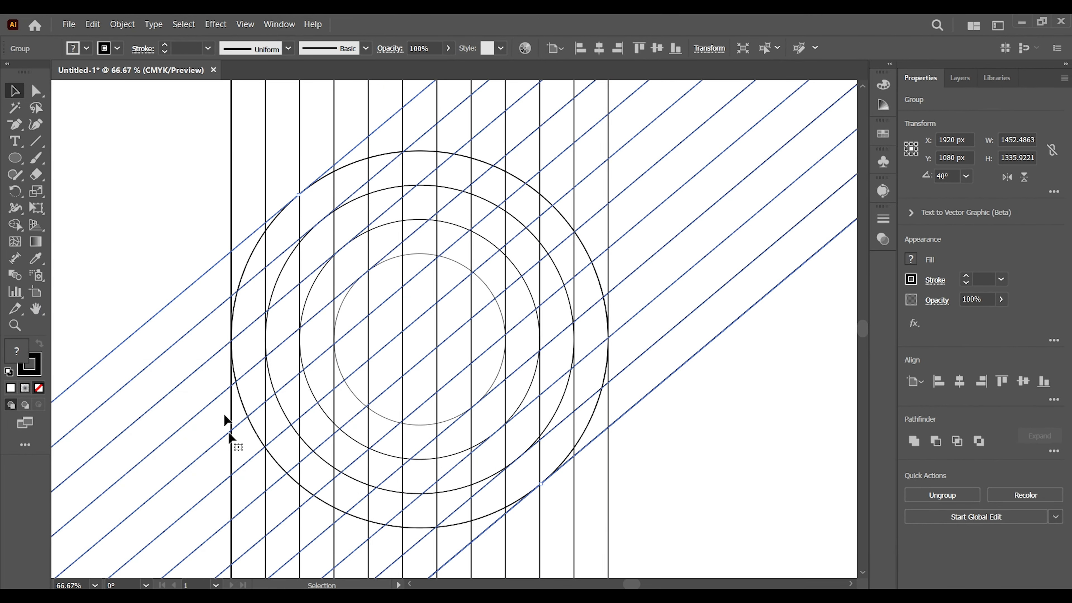
Step: Create a reflected copy of the diagonal line group across the vertical axis
{"action": "right_click", "coordinate": [175, 302]}
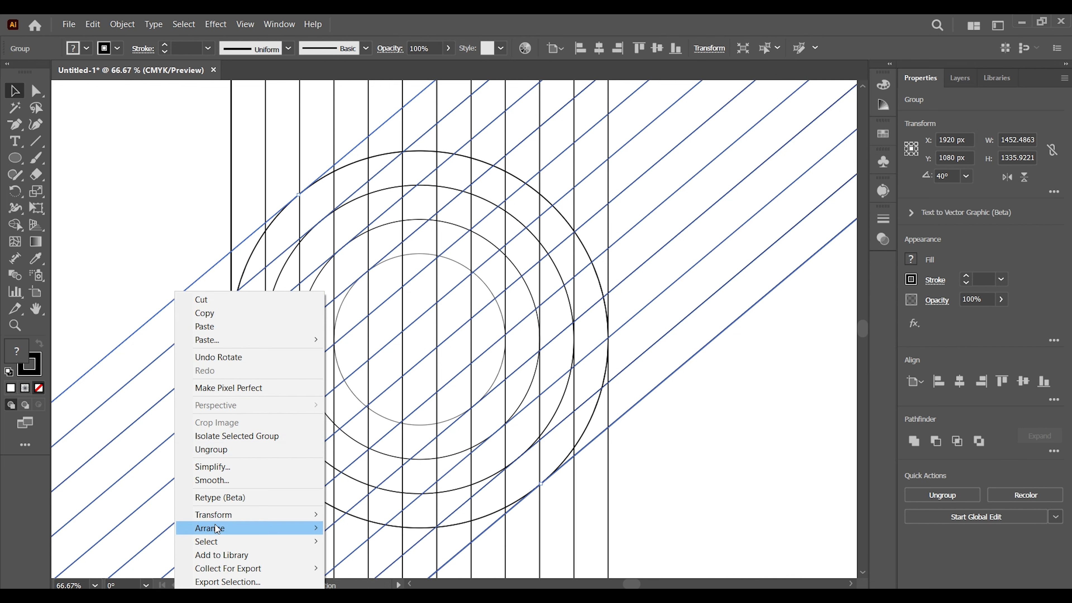
{"action": "mouse_move", "coordinate": [215, 520]}
{"action": "left_click", "coordinate": [385, 451]}
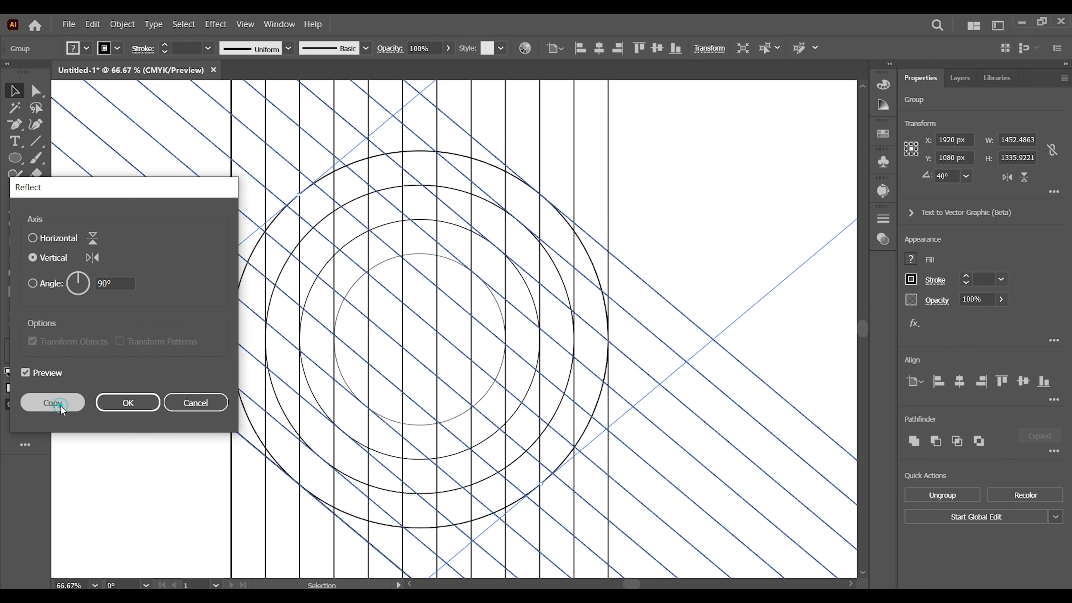
{"action": "left_click", "coordinate": [53, 403]}
{"action": "left_click", "coordinate": [787, 333]}
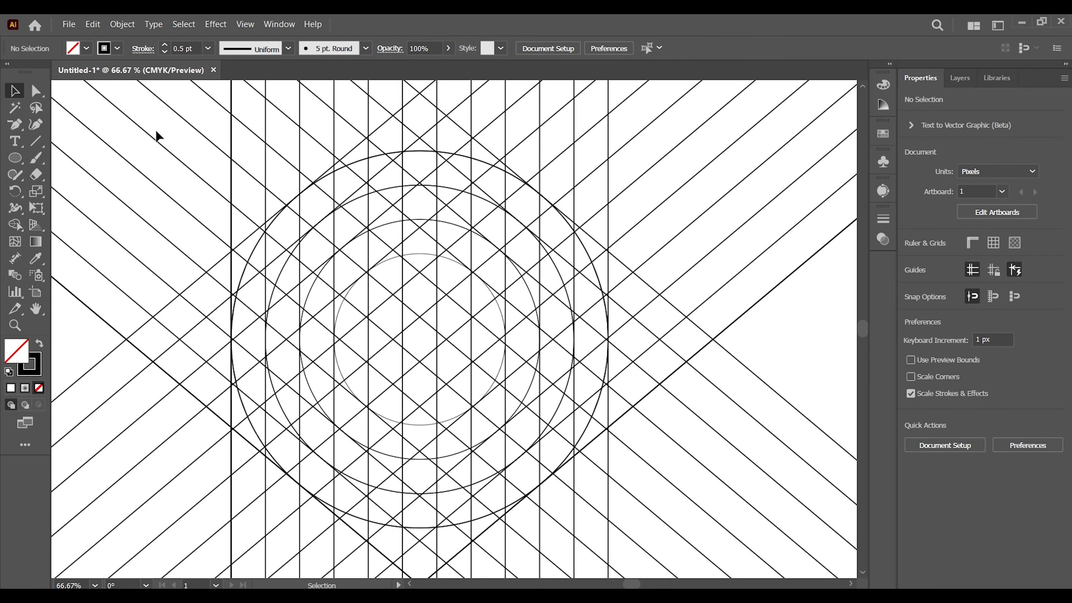
Step: Select all grid lines and circles, activate the Shape Builder tool, and swap fill and stroke to use a black fill
{"action": "key", "text": "ctrl+minus"}
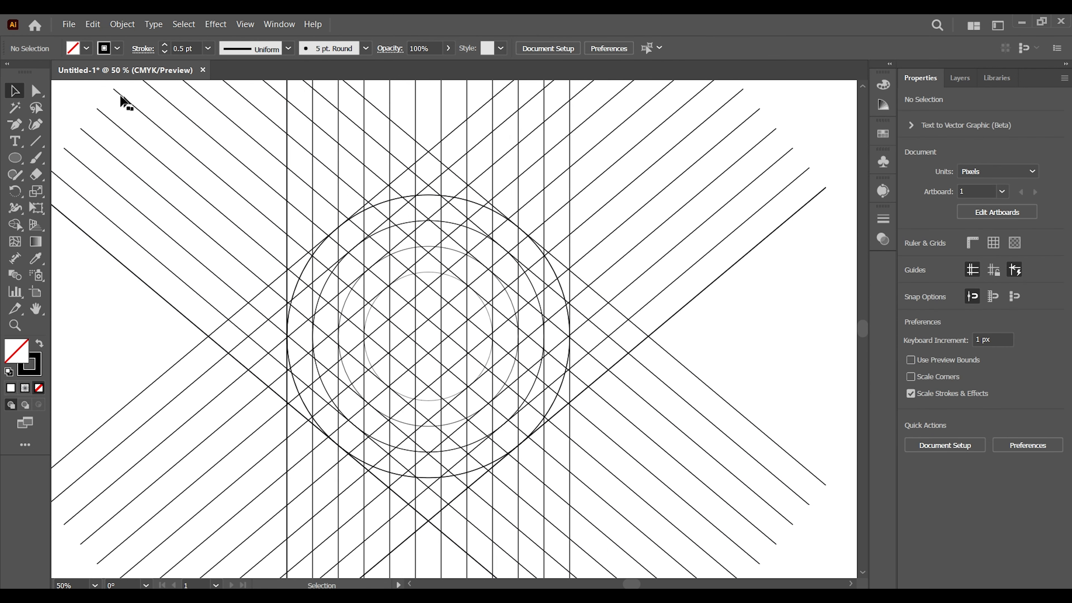
{"action": "left_click_drag", "start_coordinate": [75, 81], "coordinate": [753, 509]}
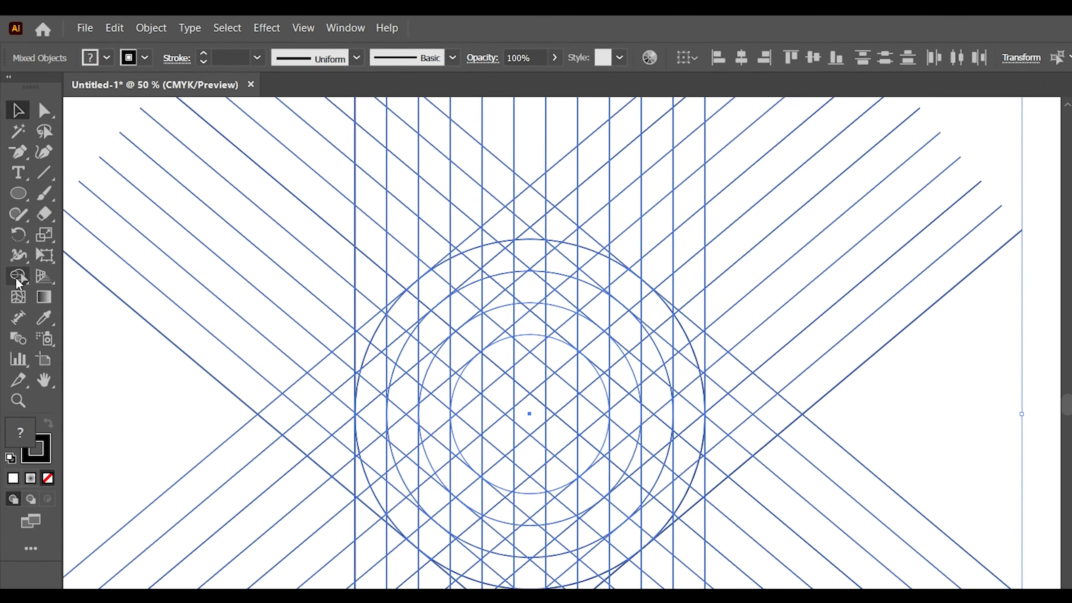
{"action": "left_click", "coordinate": [15, 224]}
{"action": "left_click", "coordinate": [55, 225]}
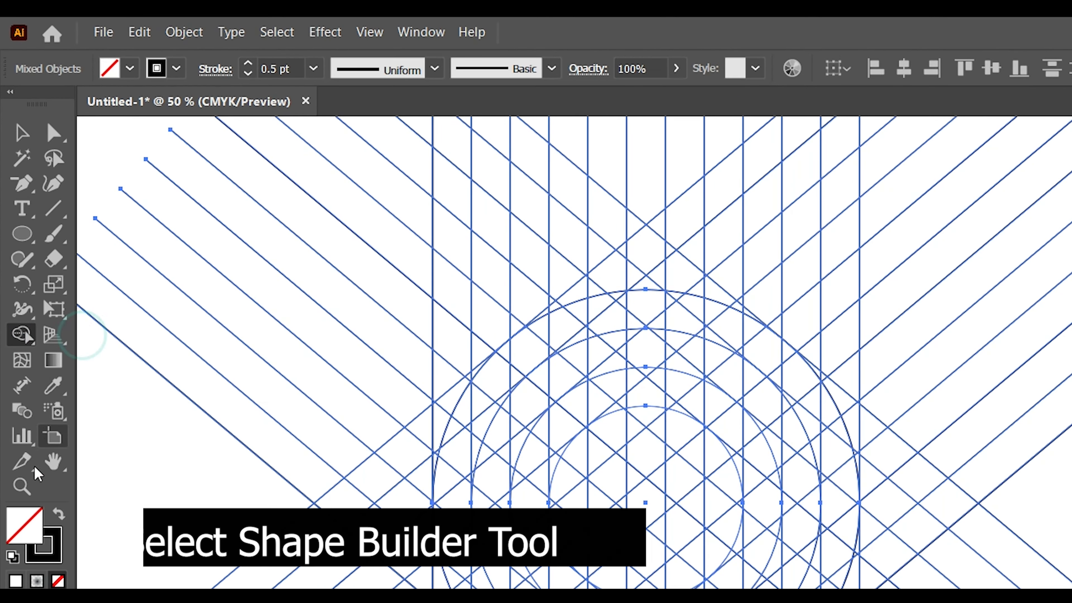
{"action": "left_click", "coordinate": [57, 514]}
Step: Merge the grid cells along the lower-right diagonal band and continue up to the right edge of the outermost circle
{"action": "key", "text": "ctrl+plus"}
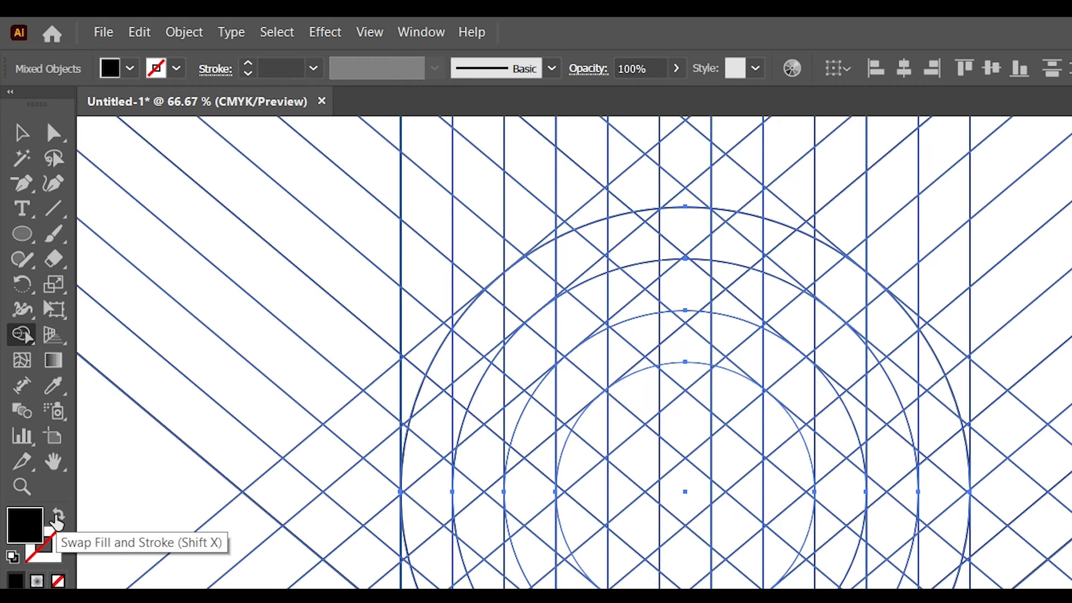
{"action": "key", "text": "ctrl+plus"}
{"action": "key", "text": "space"}
{"action": "left_click_drag", "start_coordinate": [249, 531], "coordinate": [245, 367]}
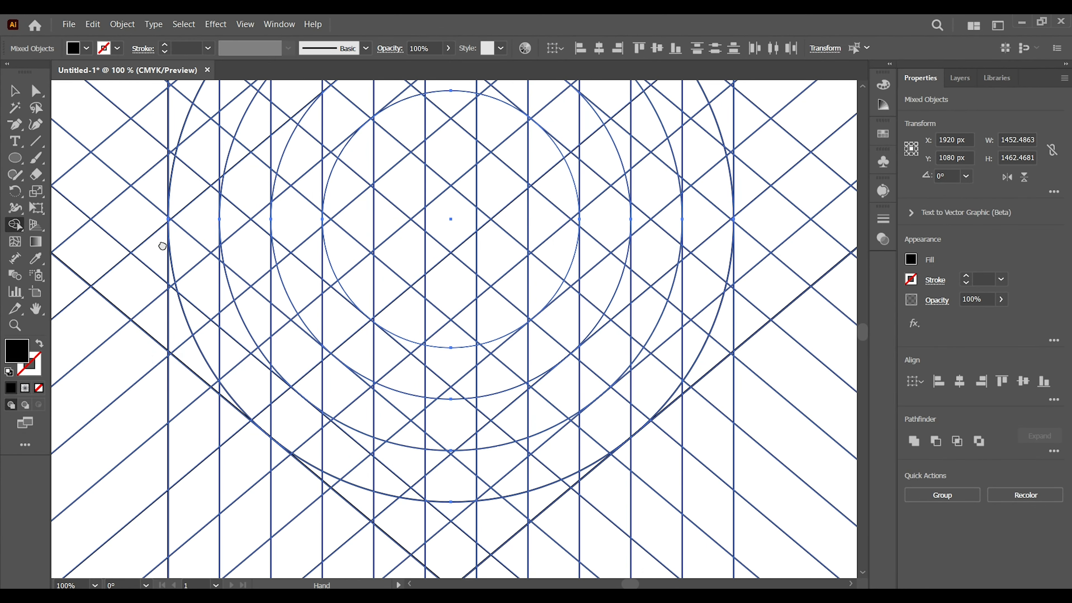
{"action": "left_click_drag", "start_coordinate": [162, 246], "coordinate": [146, 262]}
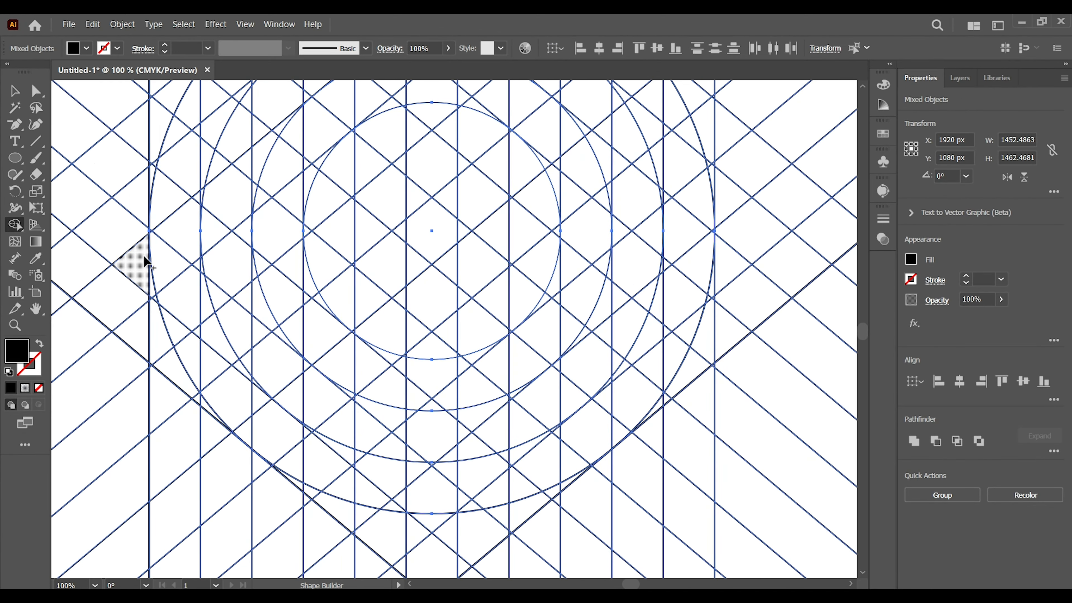
{"action": "key", "text": "space"}
{"action": "left_click_drag", "start_coordinate": [421, 461], "coordinate": [406, 428]}
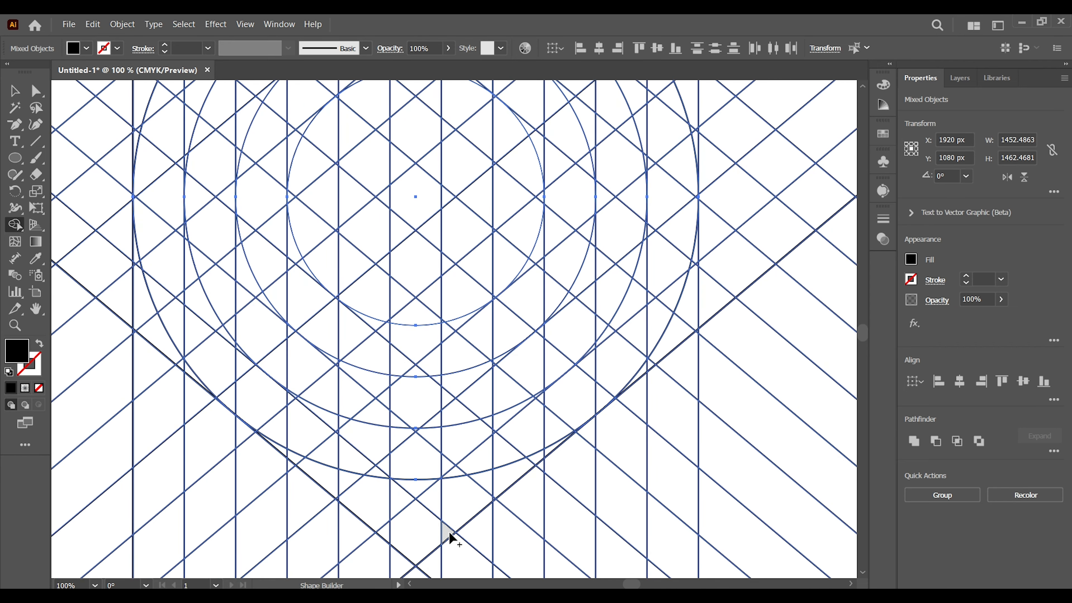
{"action": "mouse_move", "coordinate": [449, 532]}
{"action": "left_mouse_down"}
{"action": "mouse_move", "coordinate": [468, 472]}
{"action": "mouse_move", "coordinate": [457, 480]}
{"action": "mouse_move", "coordinate": [526, 444]}
{"action": "mouse_move", "coordinate": [503, 473]}
{"action": "mouse_move", "coordinate": [546, 400]}
{"action": "mouse_move", "coordinate": [549, 447]}
{"action": "left_mouse_up"}
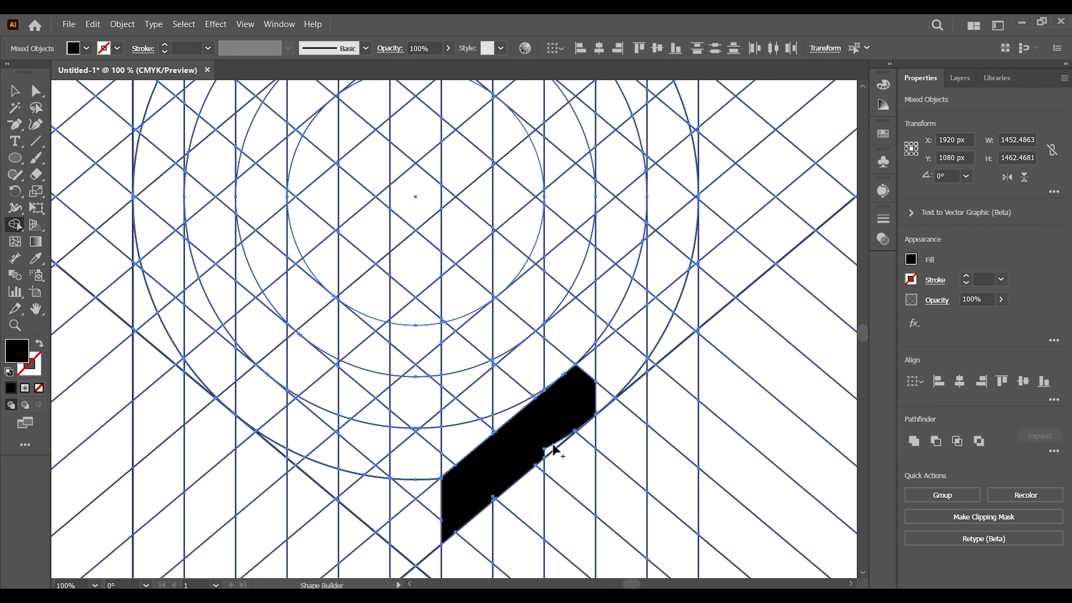
{"action": "mouse_move", "coordinate": [574, 412]}
{"action": "left_mouse_down"}
{"action": "mouse_move", "coordinate": [619, 357]}
{"action": "mouse_move", "coordinate": [693, 203]}
{"action": "left_mouse_up"}
{"action": "key", "text": "ctrl+minus"}
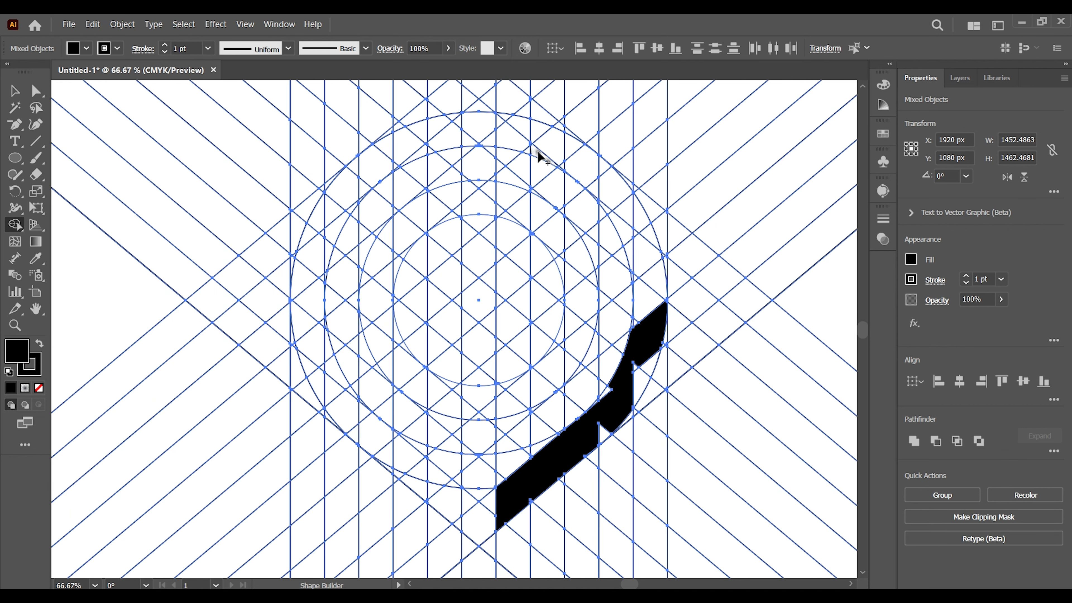
{"action": "mouse_move", "coordinate": [536, 153]}
{"action": "left_mouse_down"}
{"action": "mouse_move", "coordinate": [575, 142]}
{"action": "mouse_move", "coordinate": [564, 162]}
{"action": "mouse_move", "coordinate": [585, 174]}
{"action": "left_mouse_up"}
{"action": "left_click_drag", "start_coordinate": [567, 138], "coordinate": [614, 232]}
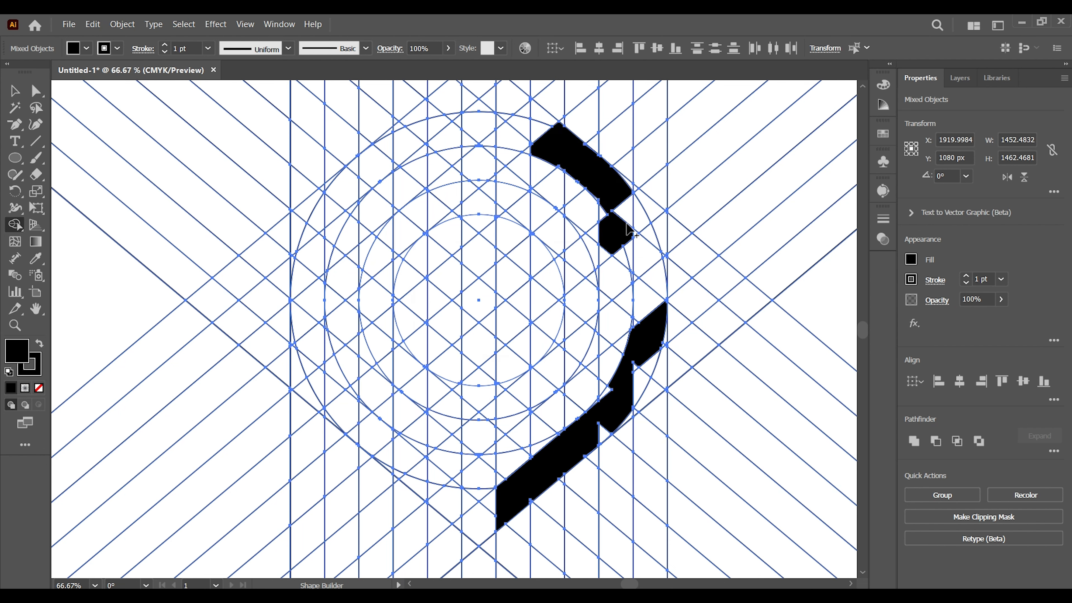
{"action": "key", "text": "ctrl+z"}
{"action": "mouse_move", "coordinate": [526, 151]}
{"action": "left_mouse_down"}
{"action": "mouse_move", "coordinate": [590, 182]}
{"action": "mouse_move", "coordinate": [644, 258]}
{"action": "mouse_move", "coordinate": [620, 228]}
{"action": "left_mouse_up"}
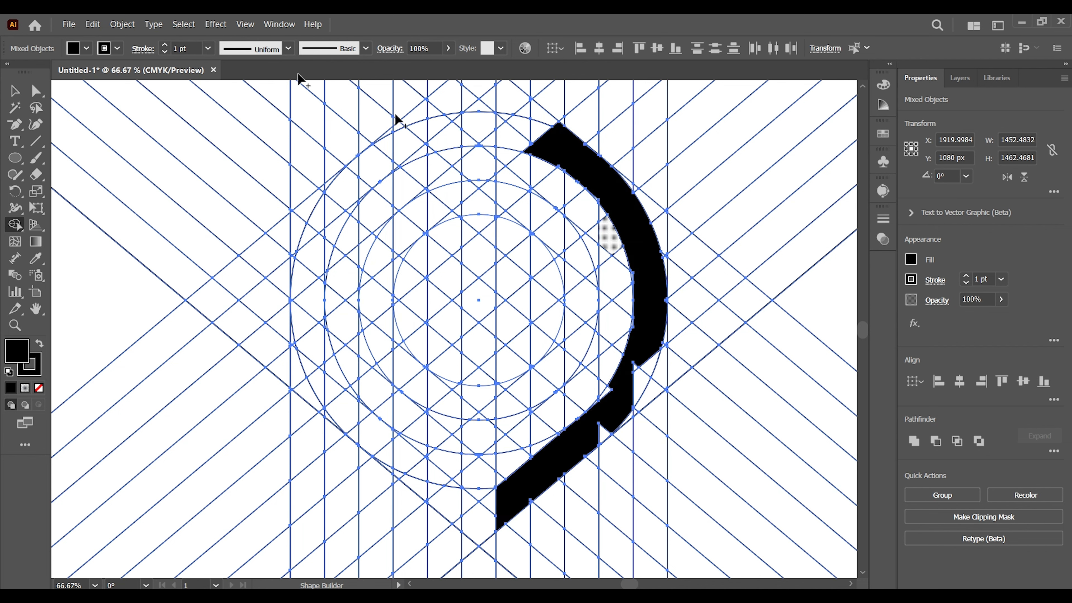
{"action": "left_click_drag", "start_coordinate": [607, 392], "coordinate": [641, 374]}
{"action": "key", "text": "ctrl+z"}
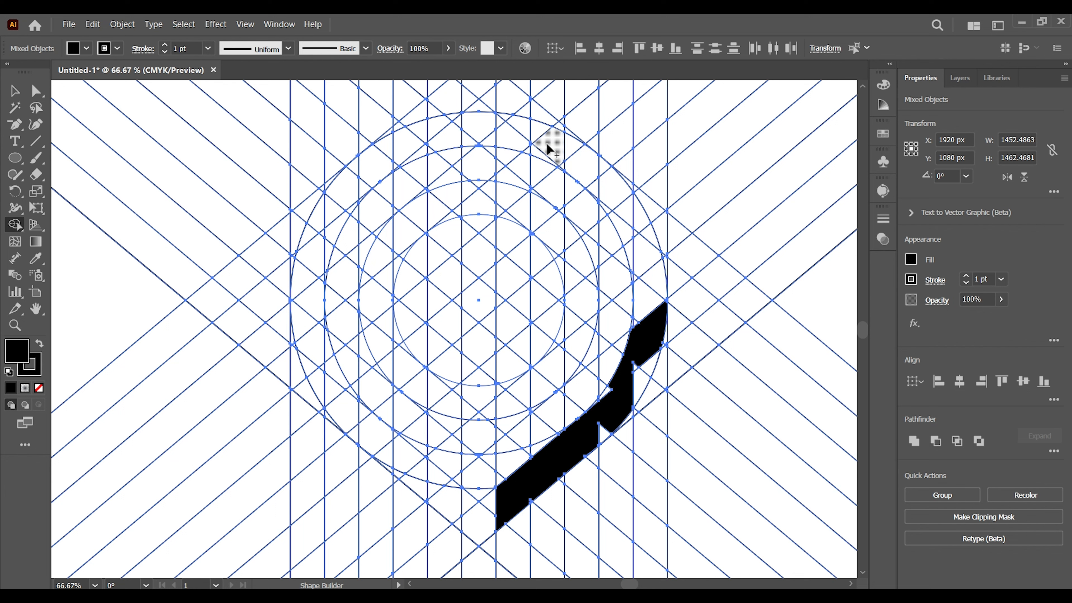
Step: Merge the outer ring's cells into matching right and left black bands that continue down the lower diagonals to the central gap
{"action": "mouse_move", "coordinate": [548, 145]}
{"action": "left_mouse_down"}
{"action": "mouse_move", "coordinate": [617, 219]}
{"action": "mouse_move", "coordinate": [628, 188]}
{"action": "mouse_move", "coordinate": [633, 376]}
{"action": "mouse_move", "coordinate": [616, 425]}
{"action": "mouse_move", "coordinate": [610, 399]}
{"action": "left_mouse_up"}
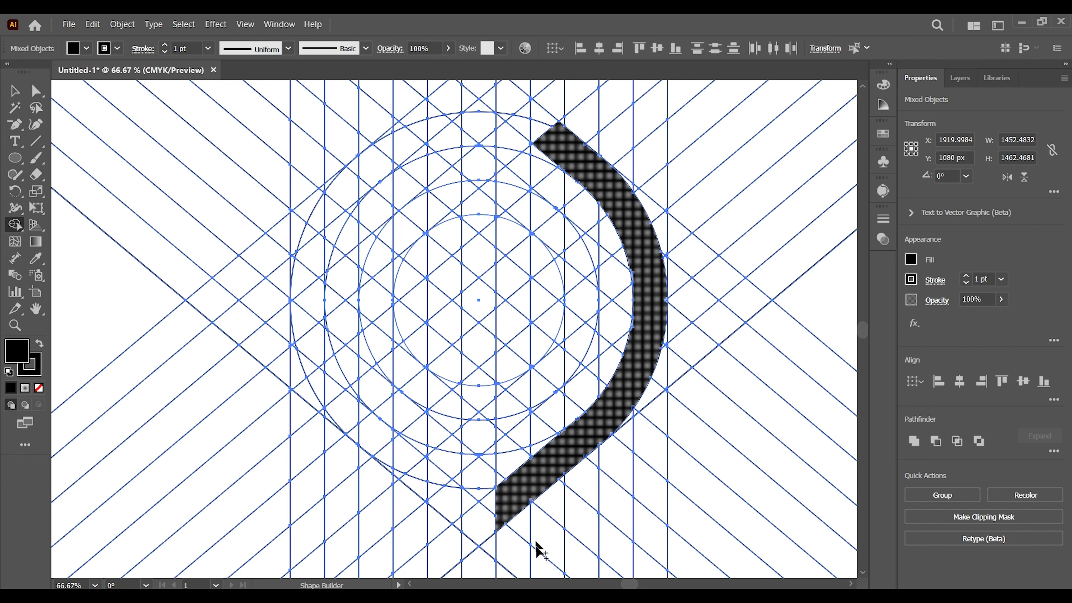
{"action": "mouse_move", "coordinate": [445, 486]}
{"action": "left_mouse_down"}
{"action": "mouse_move", "coordinate": [321, 368]}
{"action": "mouse_move", "coordinate": [333, 197]}
{"action": "mouse_move", "coordinate": [416, 131]}
{"action": "mouse_move", "coordinate": [383, 138]}
{"action": "mouse_move", "coordinate": [350, 193]}
{"action": "left_mouse_up"}
{"action": "key", "text": "ctrl+z"}
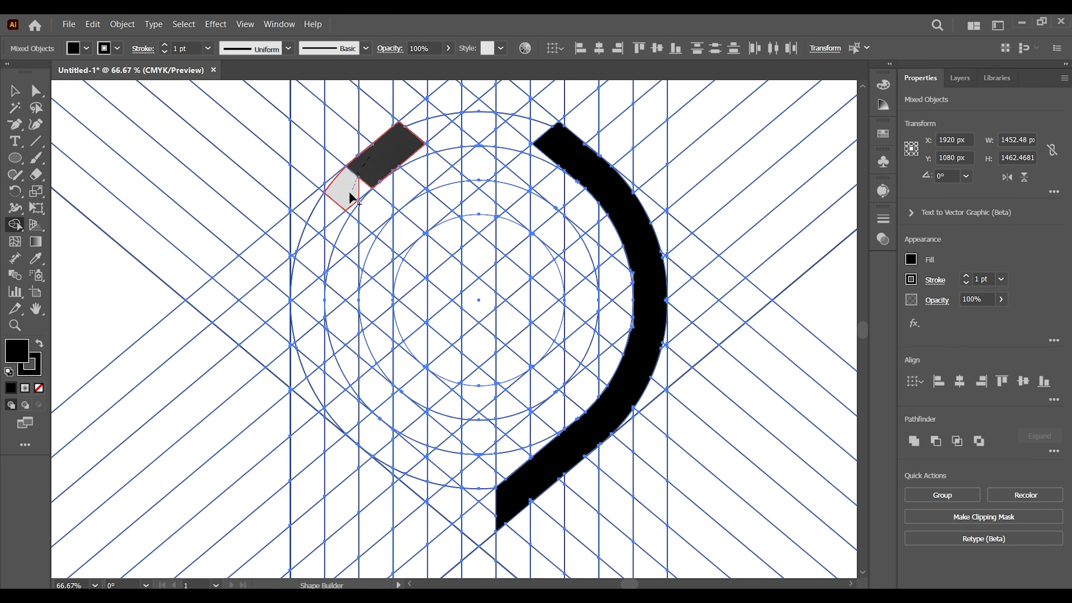
{"action": "mouse_move", "coordinate": [317, 240]}
{"action": "left_mouse_down"}
{"action": "mouse_move", "coordinate": [372, 442]}
{"action": "mouse_move", "coordinate": [459, 528]}
{"action": "mouse_move", "coordinate": [320, 295]}
{"action": "left_mouse_up"}
Step: Merge the leftover slivers along the edges of the left and right outer bands into the black shapes
{"action": "scroll", "coordinate": [391, 205], "scroll_direction": "up", "scroll_amount": 3}
{"action": "left_click_drag", "start_coordinate": [450, 328], "coordinate": [436, 507]}
{"action": "left_click_drag", "start_coordinate": [306, 215], "coordinate": [306, 364]}
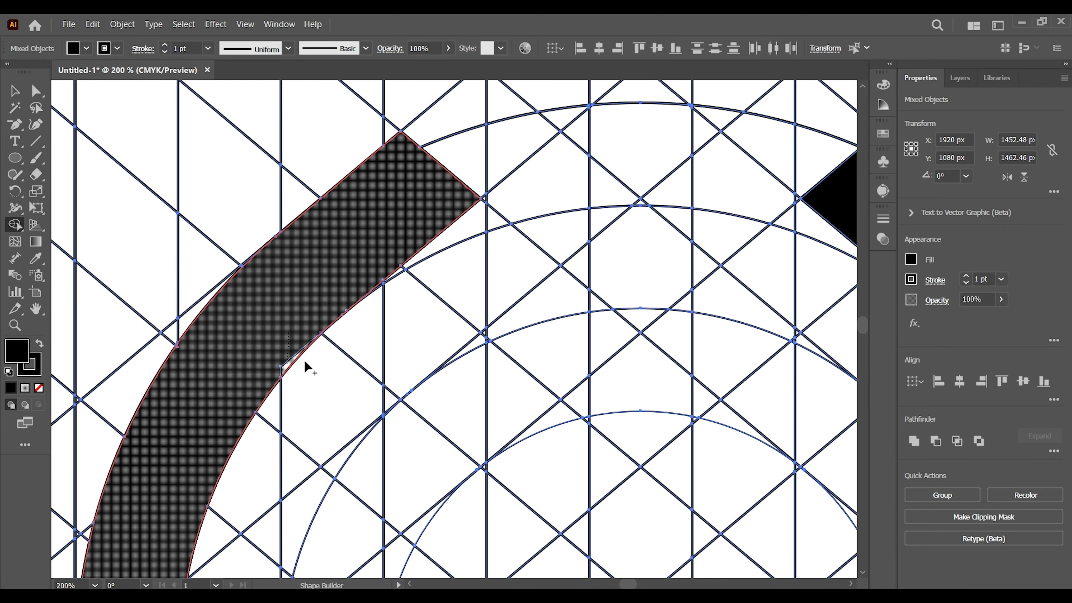
{"action": "left_click_drag", "start_coordinate": [312, 524], "coordinate": [375, 334]}
{"action": "scroll", "coordinate": [307, 296], "scroll_direction": "down", "scroll_amount": 2}
{"action": "scroll", "coordinate": [253, 304], "scroll_direction": "down", "scroll_amount": 6}
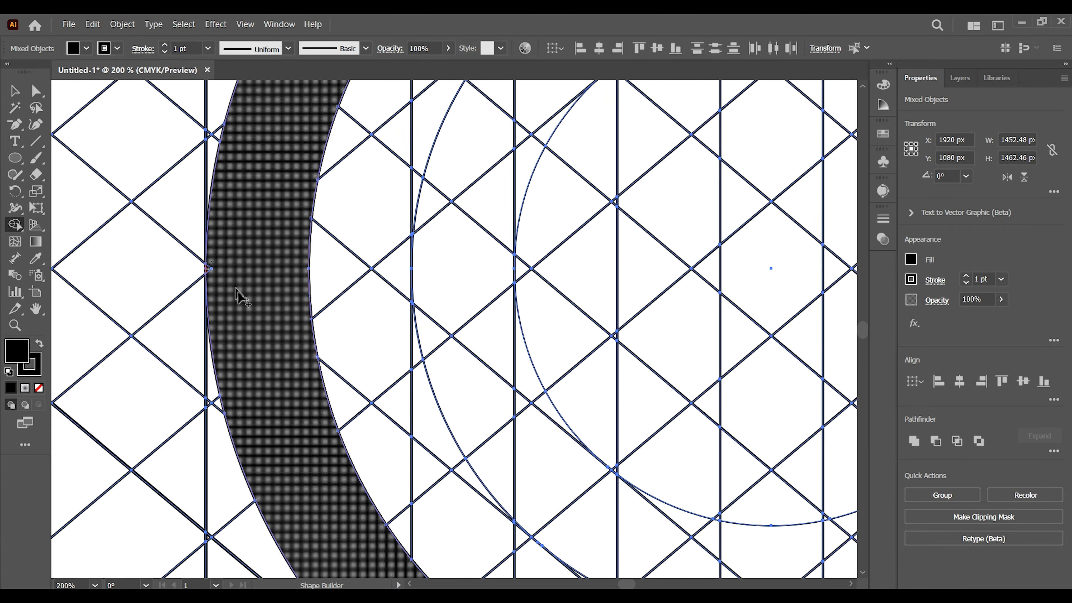
{"action": "left_click_drag", "start_coordinate": [749, 475], "coordinate": [525, 414]}
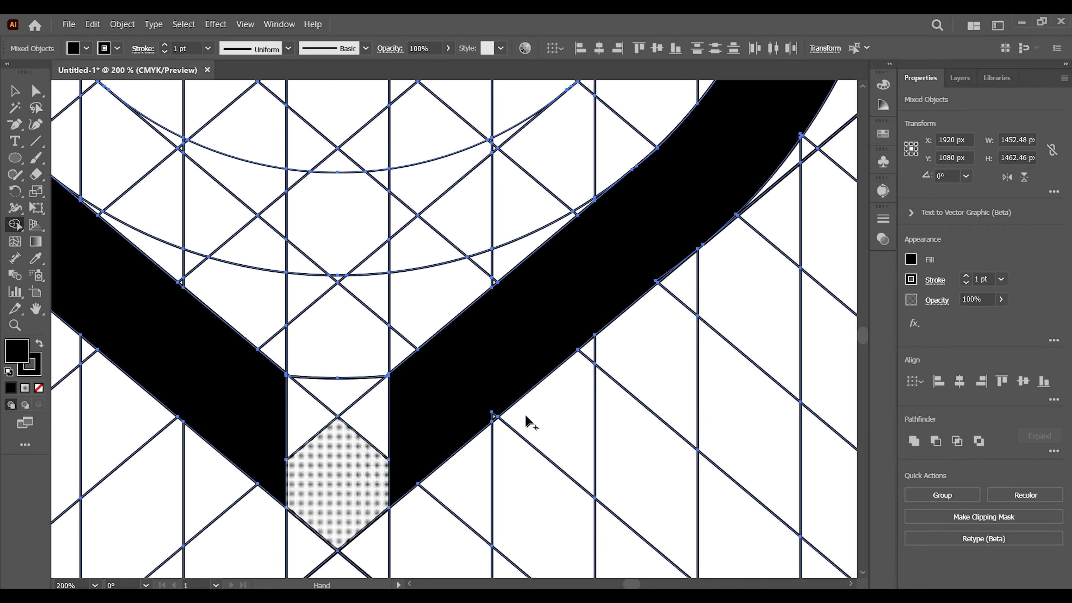
{"action": "left_click_drag", "start_coordinate": [662, 283], "coordinate": [526, 416]}
{"action": "left_click_drag", "start_coordinate": [667, 132], "coordinate": [522, 369]}
{"action": "left_click_drag", "start_coordinate": [660, 311], "coordinate": [664, 474]}
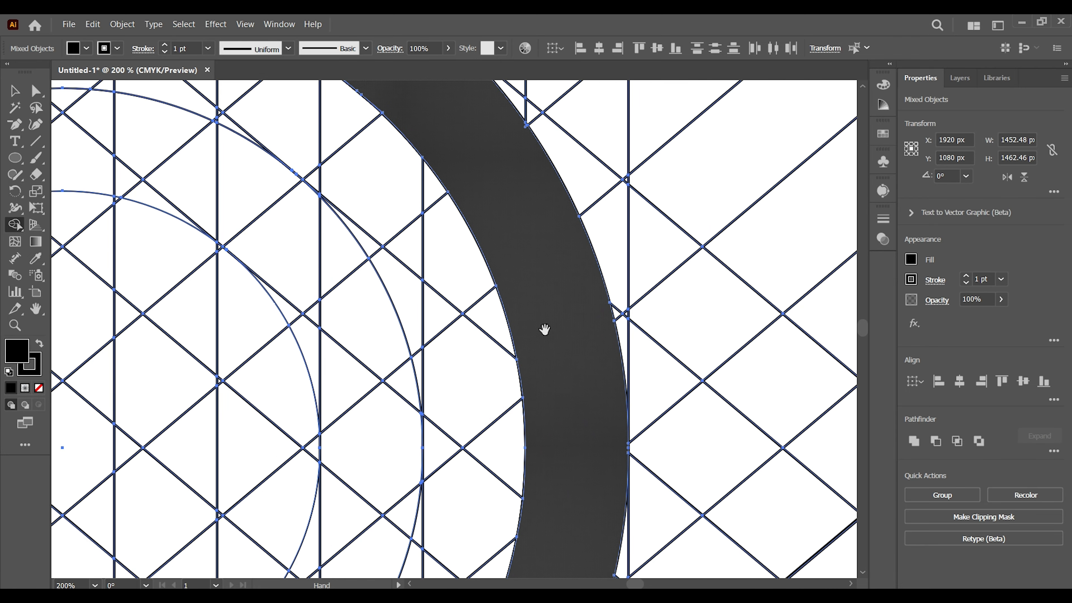
{"action": "left_click_drag", "start_coordinate": [543, 330], "coordinate": [619, 469]}
{"action": "left_click_drag", "start_coordinate": [550, 266], "coordinate": [625, 405]}
{"action": "left_click_drag", "start_coordinate": [296, 506], "coordinate": [585, 320]}
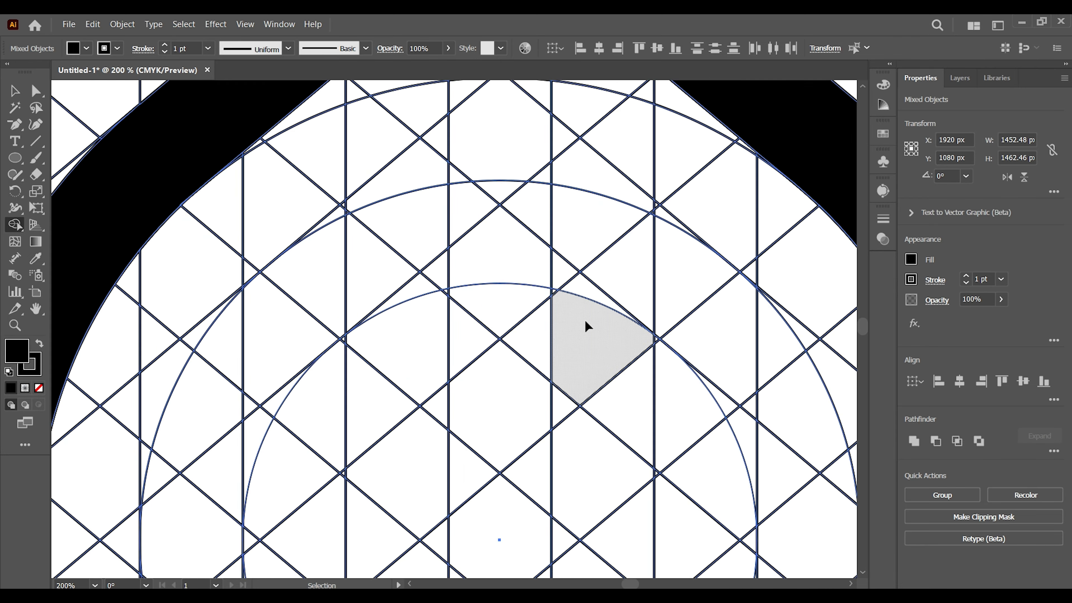
Step: Merge cells beside the central gap into two vertical stems with inner arms curving outward to the third circle
{"action": "scroll", "coordinate": [512, 237], "scroll_direction": "down", "scroll_amount": 3}
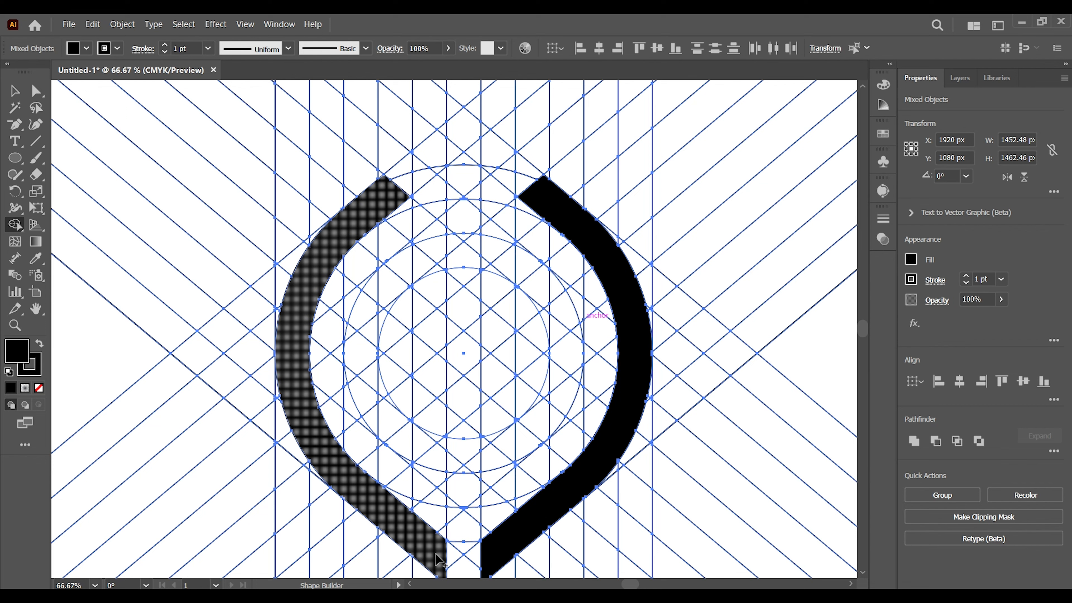
{"action": "mouse_move", "coordinate": [438, 555]}
{"action": "left_mouse_down"}
{"action": "mouse_move", "coordinate": [442, 426]}
{"action": "mouse_move", "coordinate": [502, 522]}
{"action": "mouse_move", "coordinate": [568, 409]}
{"action": "left_mouse_up"}
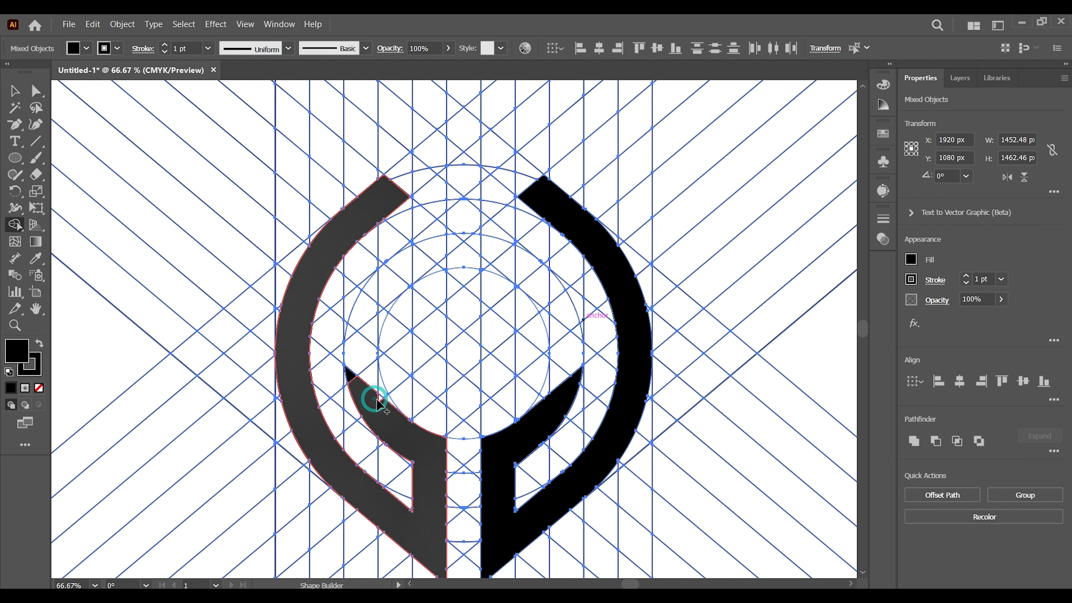
{"action": "left_click_drag", "start_coordinate": [366, 389], "coordinate": [420, 471]}
Step: Merge the central diagonal cells into a black G-shaped diamond spiral inside the ring
{"action": "left_click_drag", "start_coordinate": [395, 254], "coordinate": [435, 248]}
{"action": "mouse_move", "coordinate": [351, 316]}
{"action": "left_mouse_down"}
{"action": "mouse_move", "coordinate": [465, 402]}
{"action": "mouse_move", "coordinate": [565, 321]}
{"action": "mouse_move", "coordinate": [454, 318]}
{"action": "left_mouse_up"}
{"action": "left_click_drag", "start_coordinate": [578, 303], "coordinate": [576, 310]}
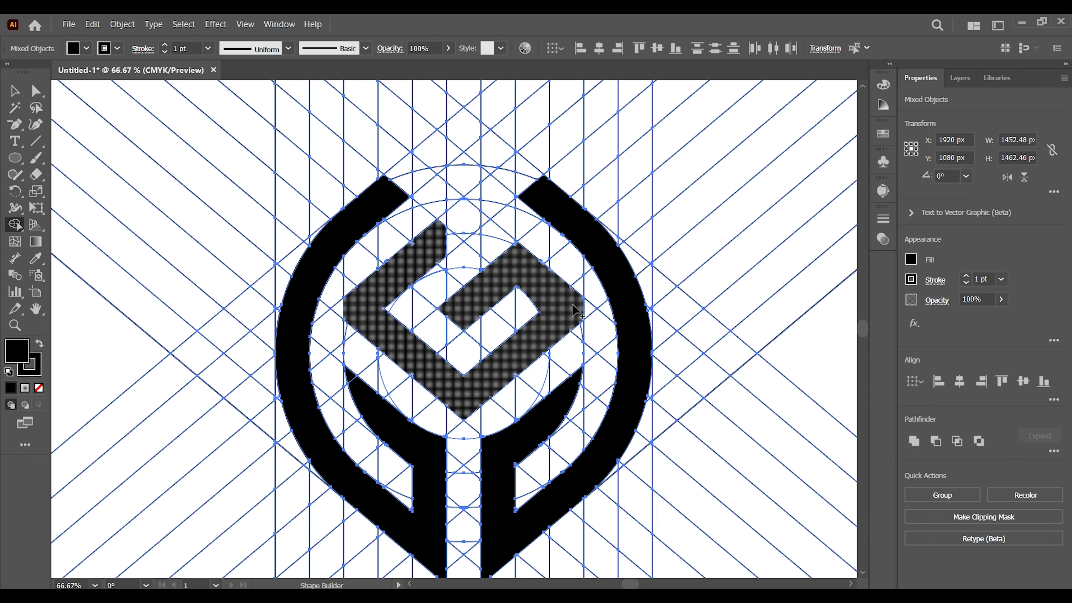
Step: Extend the upper arm of the central diamond spiral and the upper ends of both outer bands along the diagonals
{"action": "left_click", "coordinate": [416, 245]}
{"action": "left_click_drag", "start_coordinate": [443, 237], "coordinate": [481, 219]}
{"action": "left_click_drag", "start_coordinate": [387, 185], "coordinate": [420, 174]}
{"action": "left_click_drag", "start_coordinate": [549, 186], "coordinate": [515, 183]}
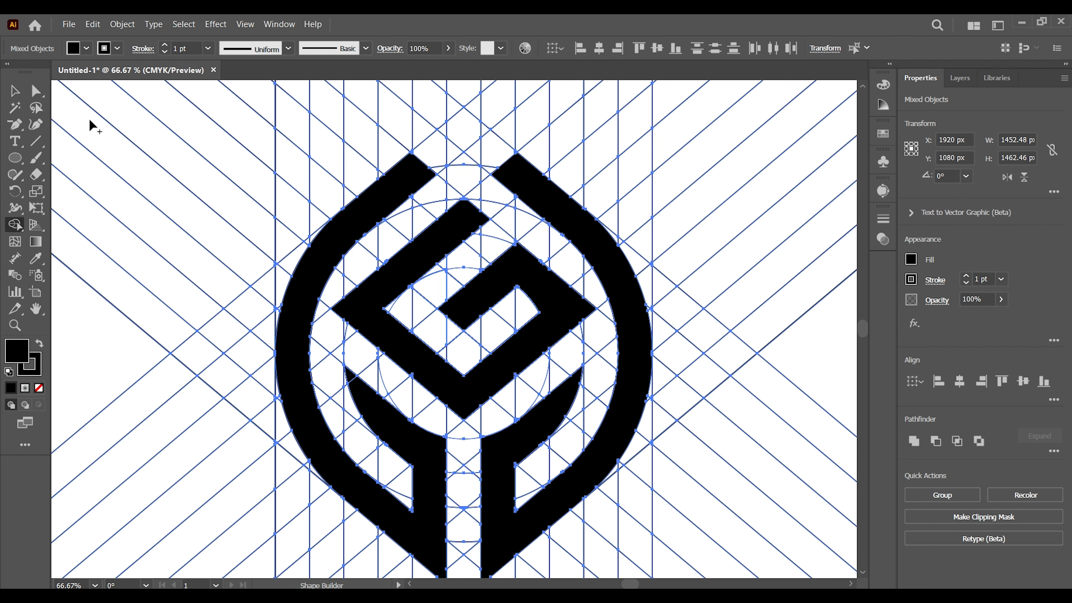
Step: Merge the small leftover slivers along the edges and the upper tip of the central diamond spiral into it
{"action": "key", "text": "ctrl+equal"}
{"action": "key", "text": "ctrl+equal"}
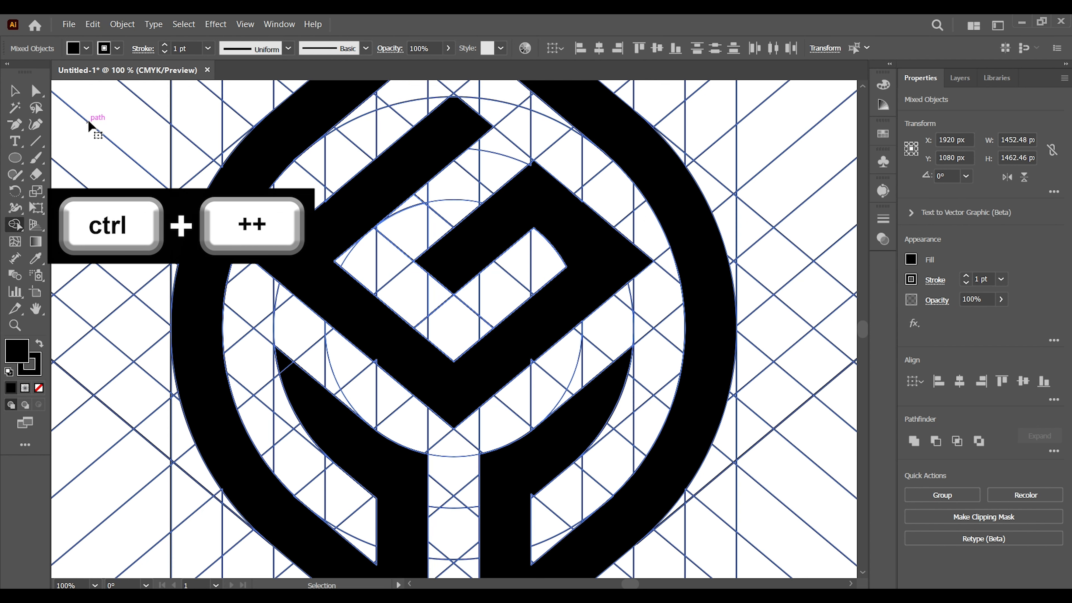
{"action": "key", "text": "ctrl+equal"}
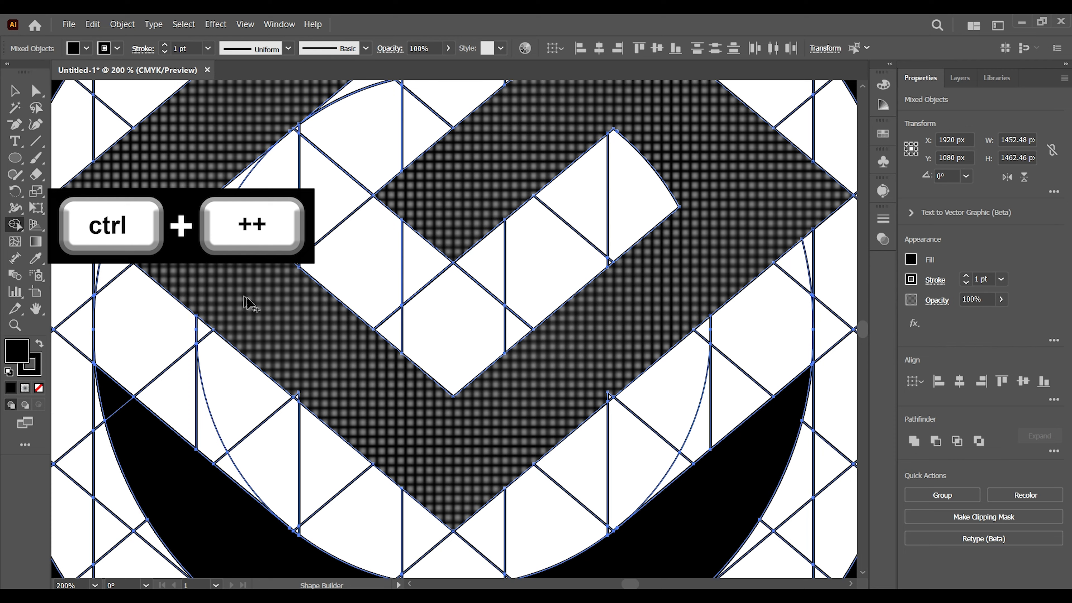
{"action": "left_click", "coordinate": [612, 386]}
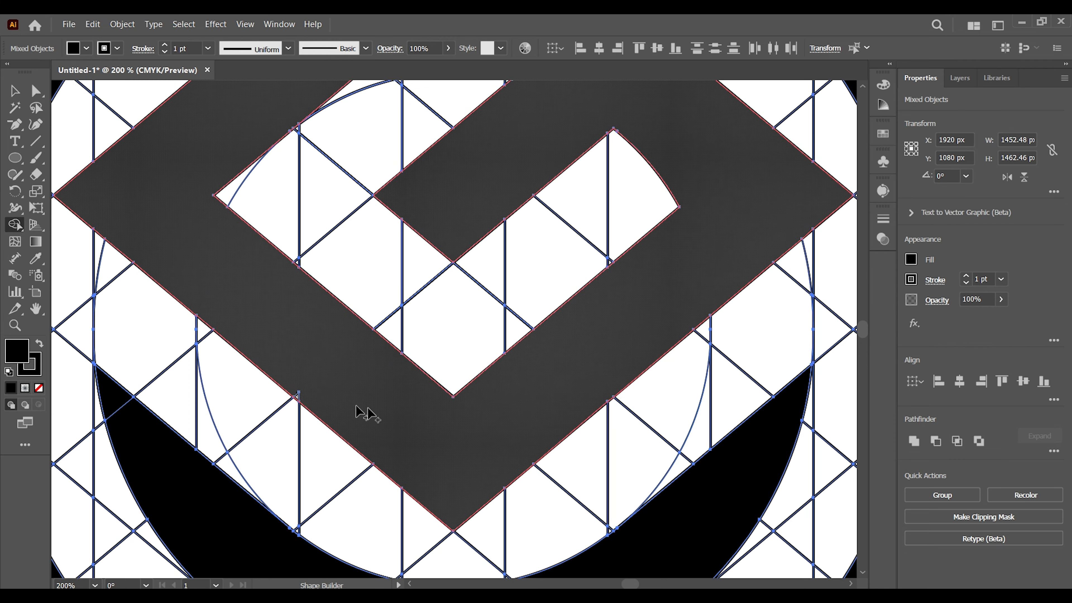
{"action": "key", "text": "space"}
{"action": "left_click_drag", "start_coordinate": [341, 367], "coordinate": [360, 435]}
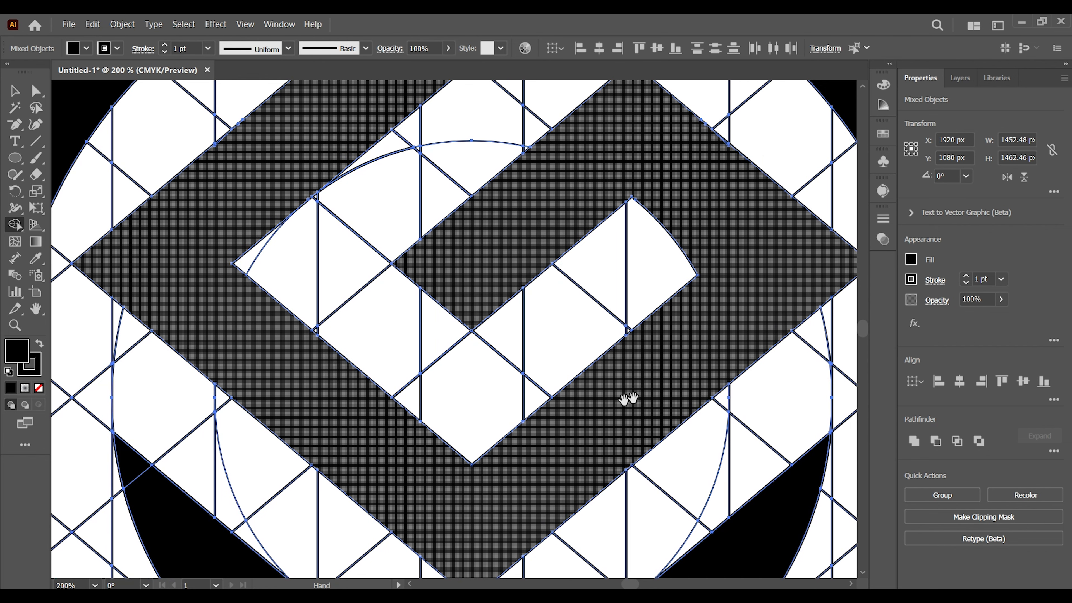
{"action": "left_click_drag", "start_coordinate": [634, 315], "coordinate": [577, 393]}
{"action": "left_click_drag", "start_coordinate": [567, 309], "coordinate": [558, 366]}
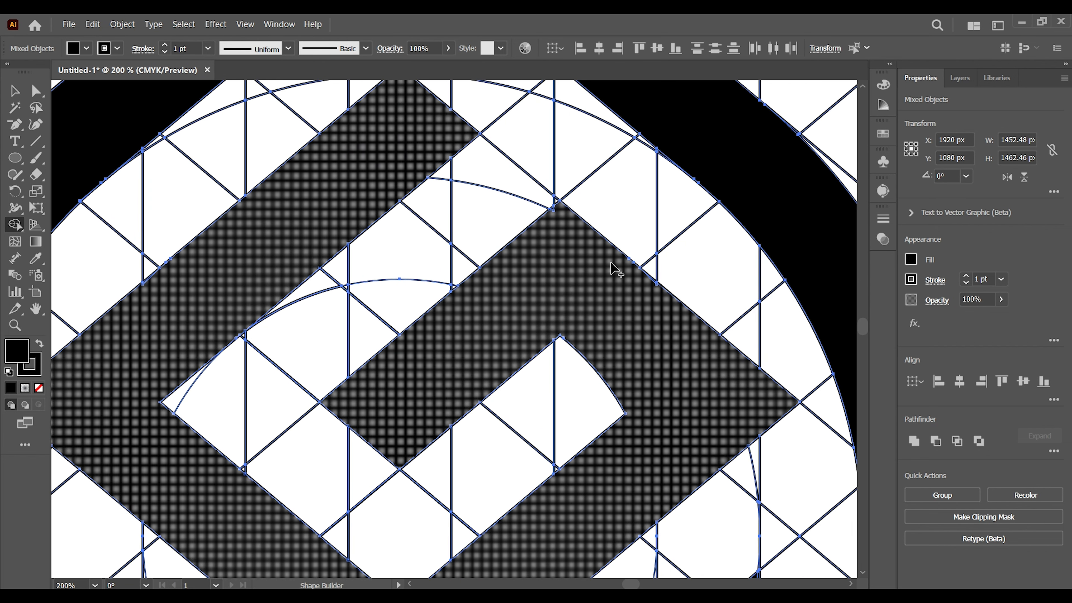
{"action": "left_click", "coordinate": [555, 209]}
{"action": "left_click", "coordinate": [655, 282]}
{"action": "mouse_move", "coordinate": [157, 292]}
{"action": "left_mouse_down"}
{"action": "mouse_move", "coordinate": [142, 296]}
{"action": "mouse_move", "coordinate": [168, 295]}
{"action": "left_mouse_up"}
{"action": "left_click_drag", "start_coordinate": [398, 259], "coordinate": [364, 329]}
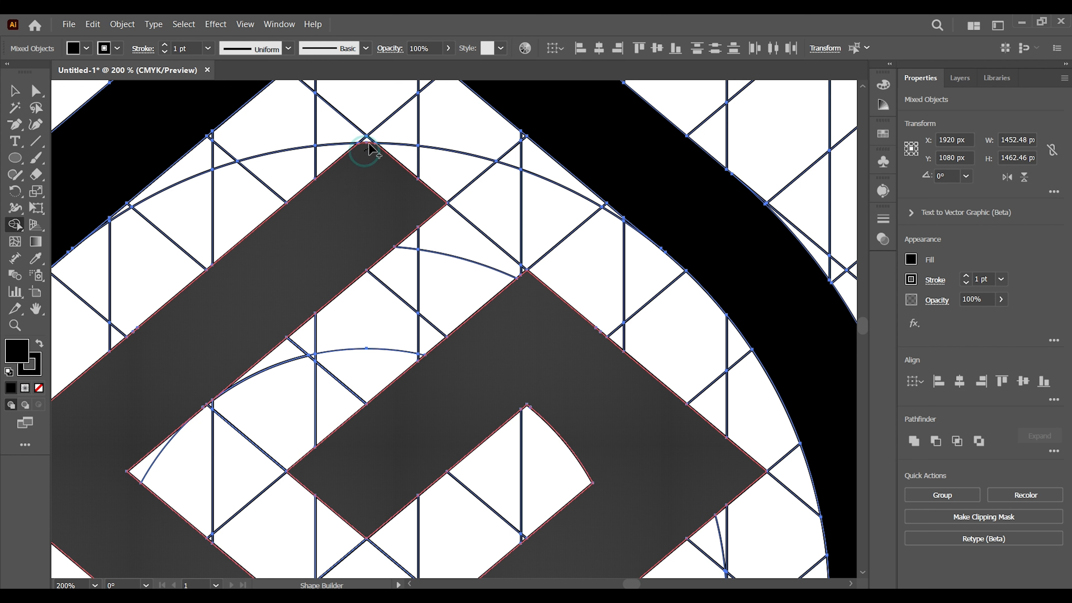
Step: Examine the edges of the spiral, inner arms, stems and outer bands for unmerged slivers, and check the whole emblem
{"action": "left_click_drag", "start_coordinate": [489, 196], "coordinate": [460, 180]}
{"action": "left_click_drag", "start_coordinate": [480, 240], "coordinate": [450, 287]}
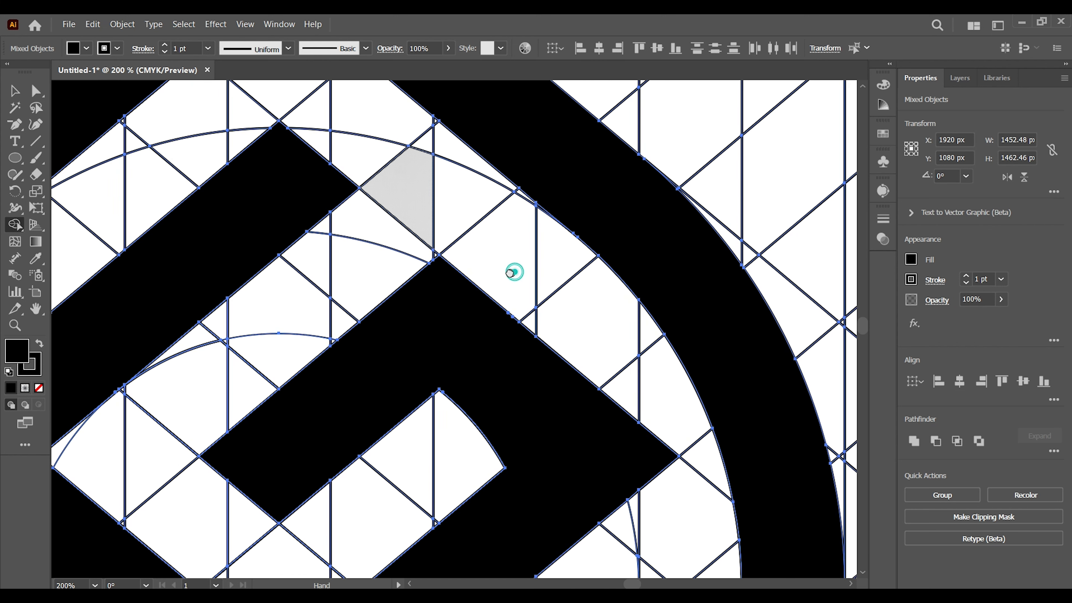
{"action": "left_click_drag", "start_coordinate": [512, 271], "coordinate": [487, 354]}
{"action": "mouse_move", "coordinate": [288, 306]}
{"action": "left_mouse_down"}
{"action": "mouse_move", "coordinate": [353, 314]}
{"action": "mouse_move", "coordinate": [502, 371]}
{"action": "mouse_move", "coordinate": [608, 276]}
{"action": "left_mouse_up"}
{"action": "left_click_drag", "start_coordinate": [533, 360], "coordinate": [540, 332]}
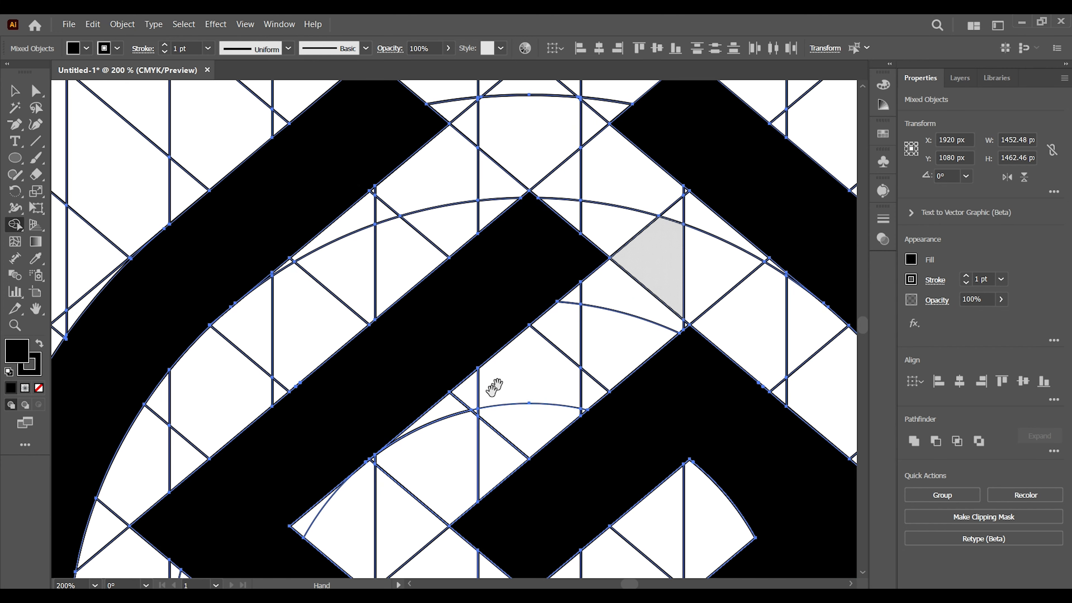
{"action": "left_click_drag", "start_coordinate": [484, 406], "coordinate": [392, 184]}
{"action": "left_click_drag", "start_coordinate": [473, 417], "coordinate": [425, 261]}
{"action": "left_click_drag", "start_coordinate": [486, 374], "coordinate": [502, 251]}
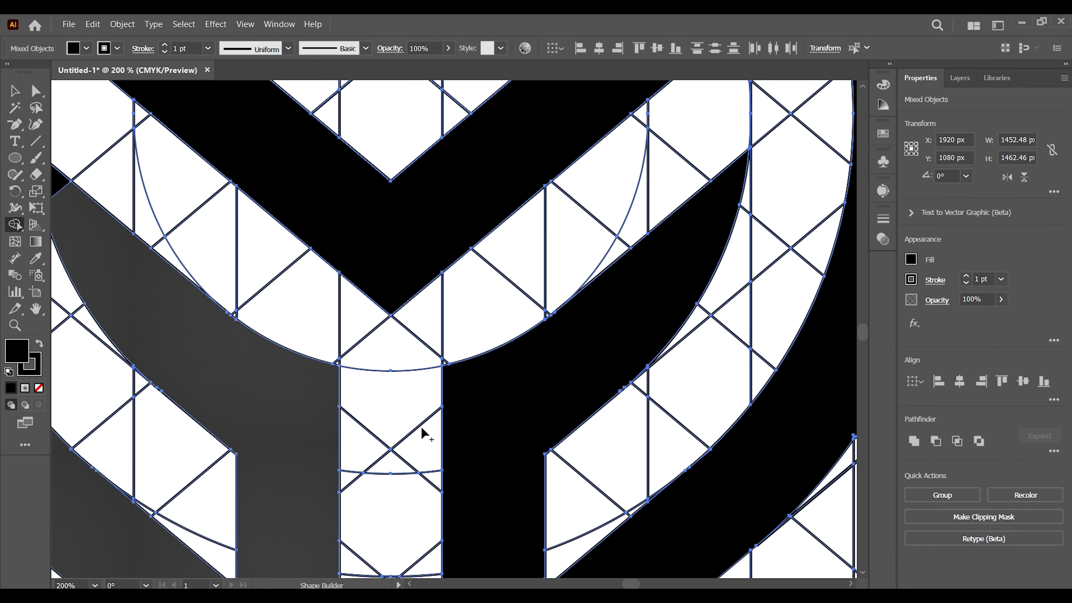
{"action": "mouse_move", "coordinate": [450, 441]}
{"action": "left_mouse_down"}
{"action": "mouse_move", "coordinate": [499, 388]}
{"action": "mouse_move", "coordinate": [591, 351]}
{"action": "mouse_move", "coordinate": [543, 227]}
{"action": "left_mouse_up"}
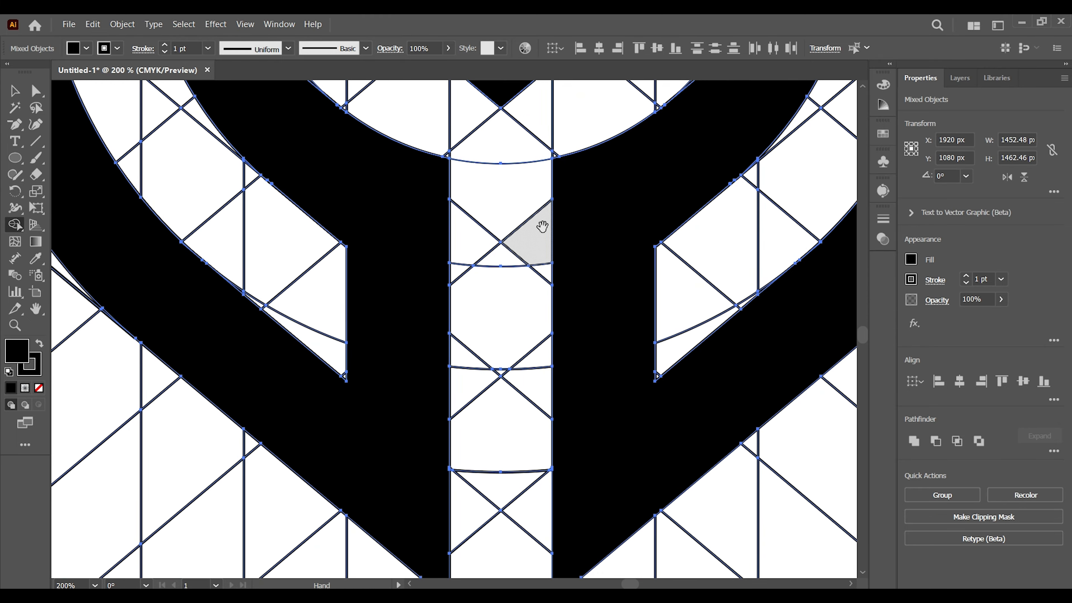
{"action": "left_click_drag", "start_coordinate": [603, 373], "coordinate": [551, 362]}
{"action": "left_click_drag", "start_coordinate": [647, 413], "coordinate": [554, 369]}
{"action": "key", "text": "ctrl+minus"}
{"action": "key", "text": "ctrl+minus"}
{"action": "key", "text": "ctrl+minus"}
{"action": "key", "text": "ctrl+minus"}
{"action": "key", "text": "ctrl+minus"}
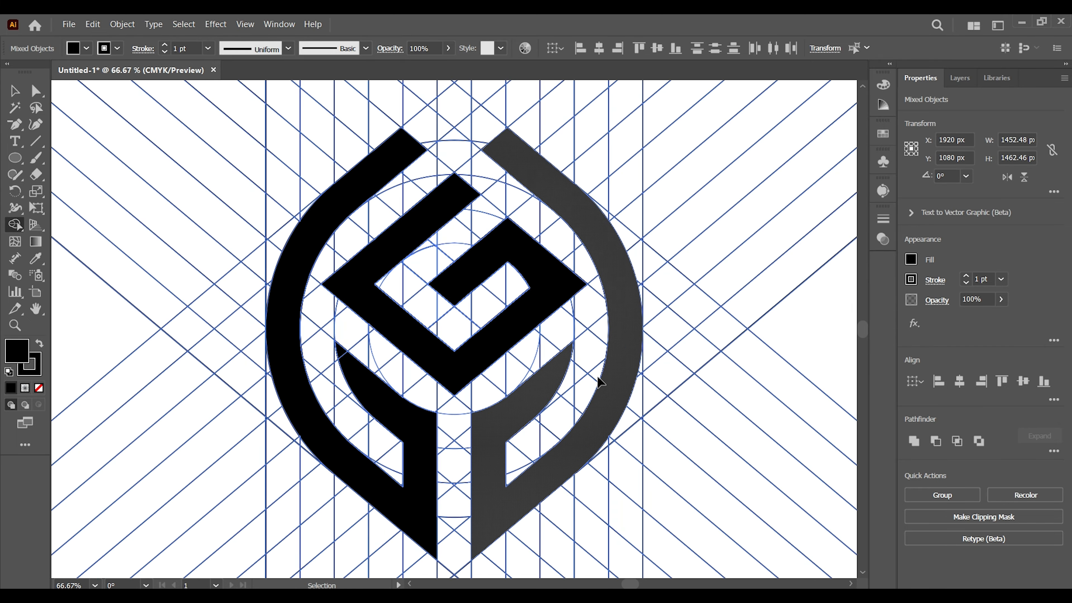
{"action": "key", "text": "ctrl+minus"}
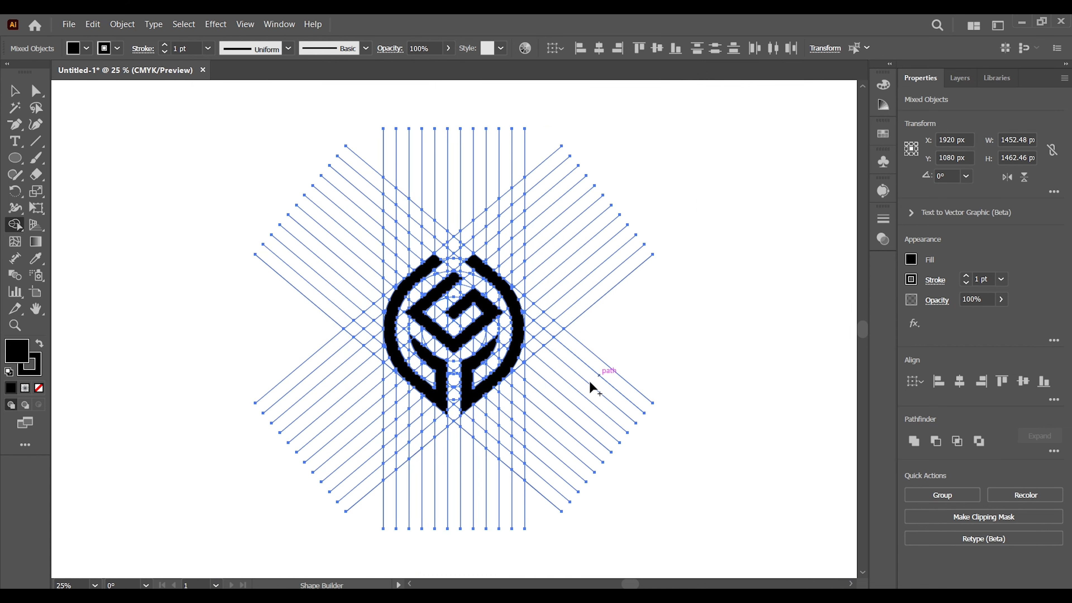
Step: Deselect the artwork, then select all the thin construction grid lines with the Magic Wand and delete them, keeping the black emblem
{"action": "left_click", "coordinate": [17, 94]}
{"action": "left_click", "coordinate": [146, 155]}
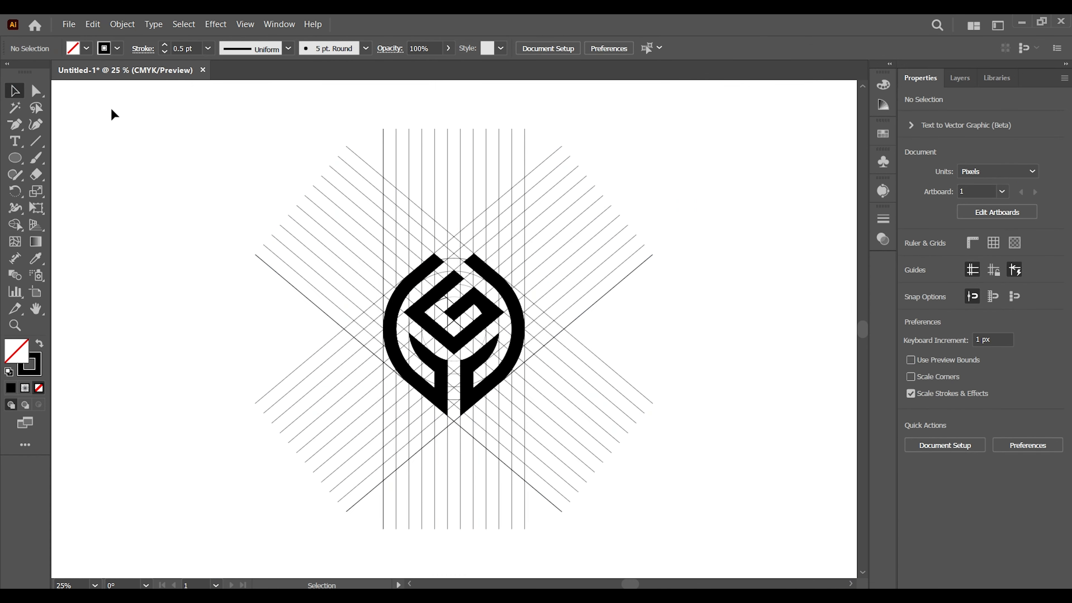
{"action": "left_click", "coordinate": [10, 107]}
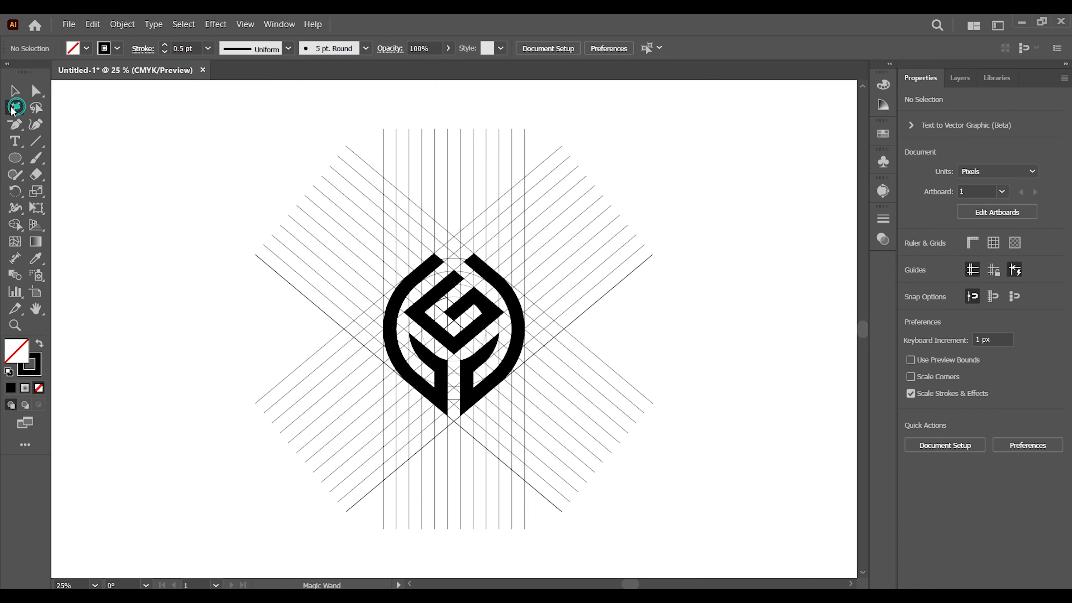
{"action": "left_click", "coordinate": [374, 202]}
{"action": "key", "text": "Delete"}
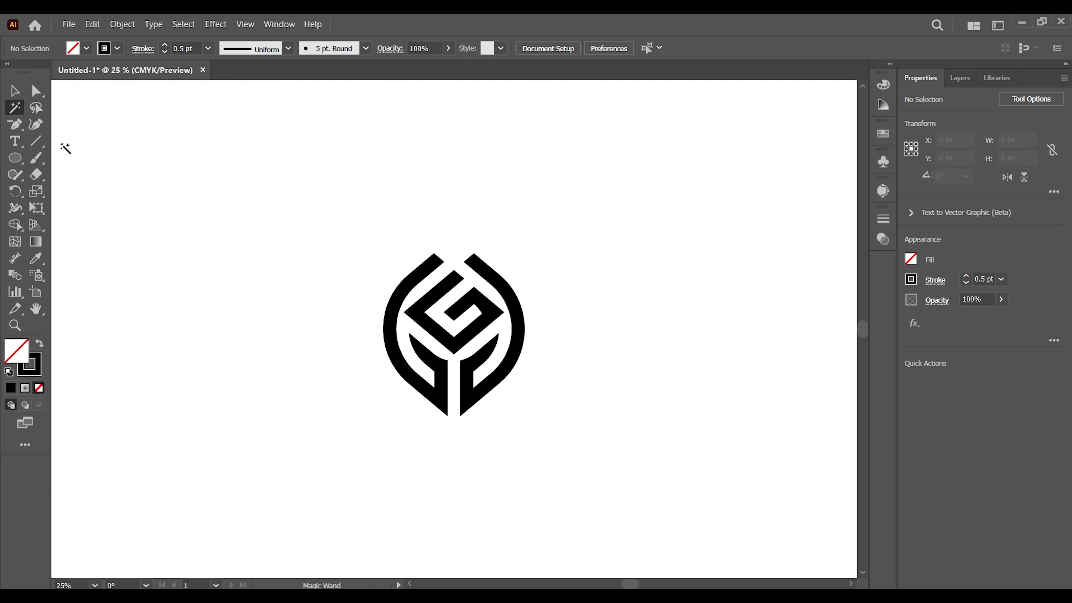
Step: Select the whole emblem and scale it up around the artboard's centre to about 931 by 1069 px
{"action": "left_click", "coordinate": [15, 91]}
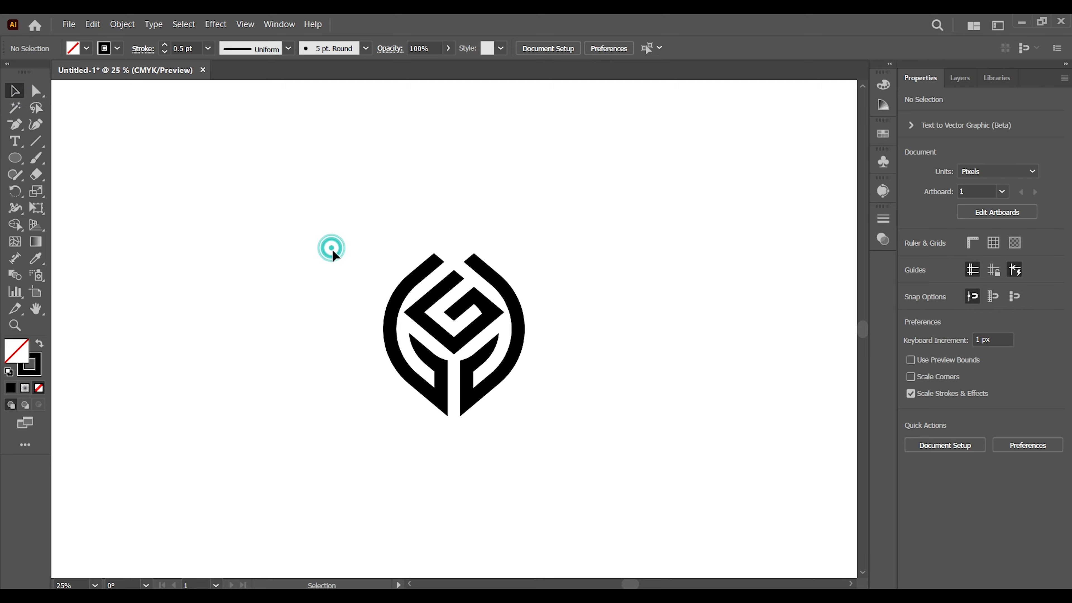
{"action": "key", "text": "ctrl+minus"}
{"action": "key", "text": "ctrl+minus"}
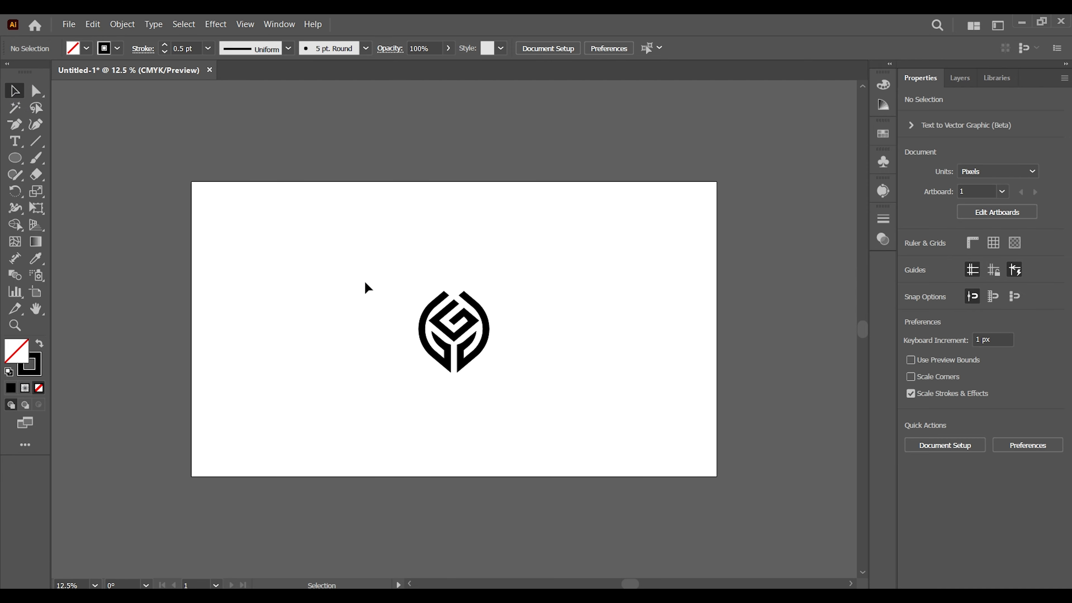
{"action": "left_click_drag", "start_coordinate": [361, 251], "coordinate": [519, 405]}
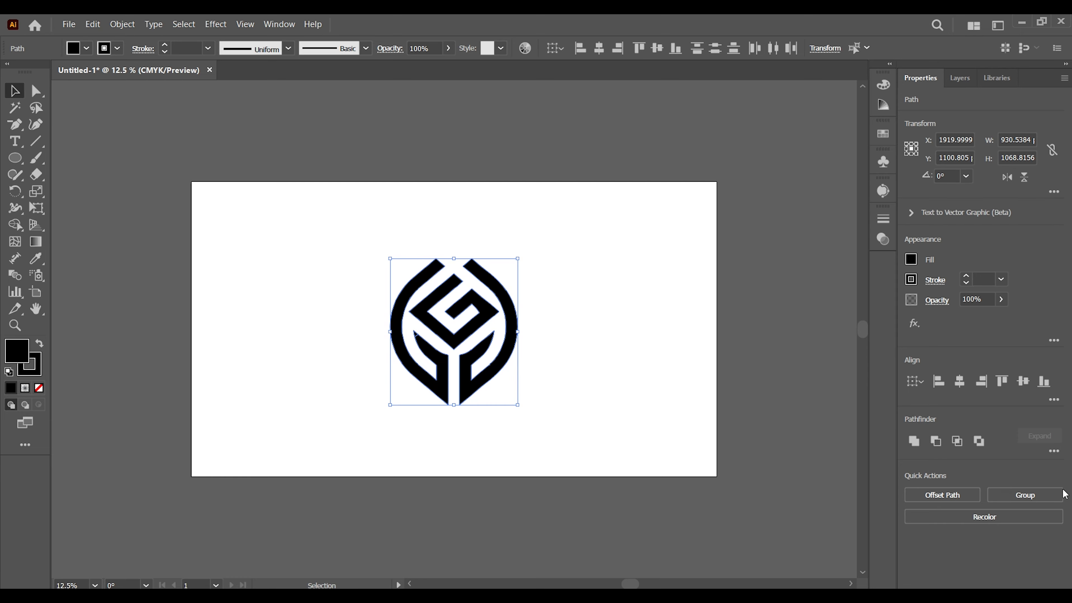